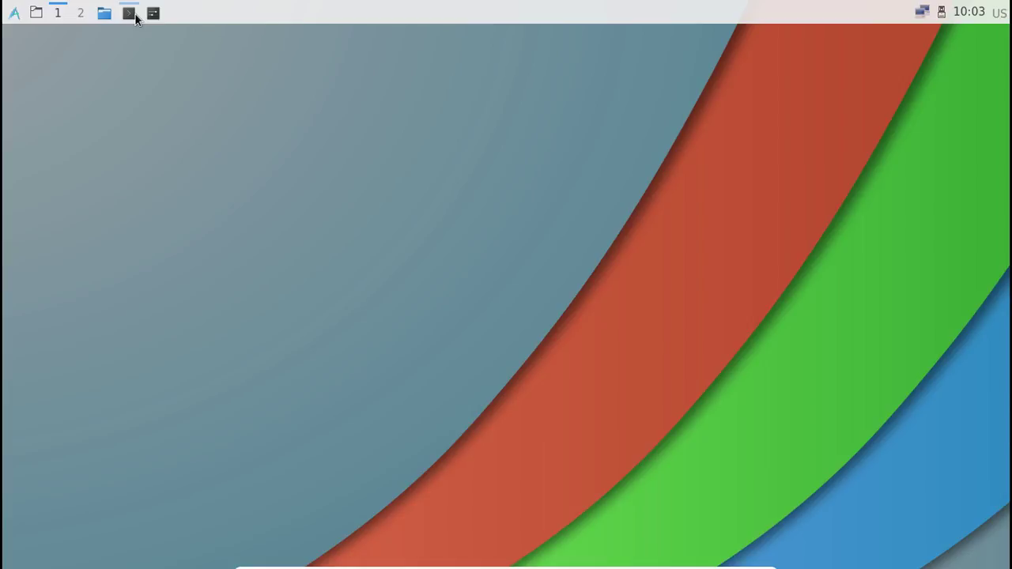
Step: Switch the keyboard layout to French with setxkbmap fr and show kernel info with uname -a
type("setxkbmap fr")
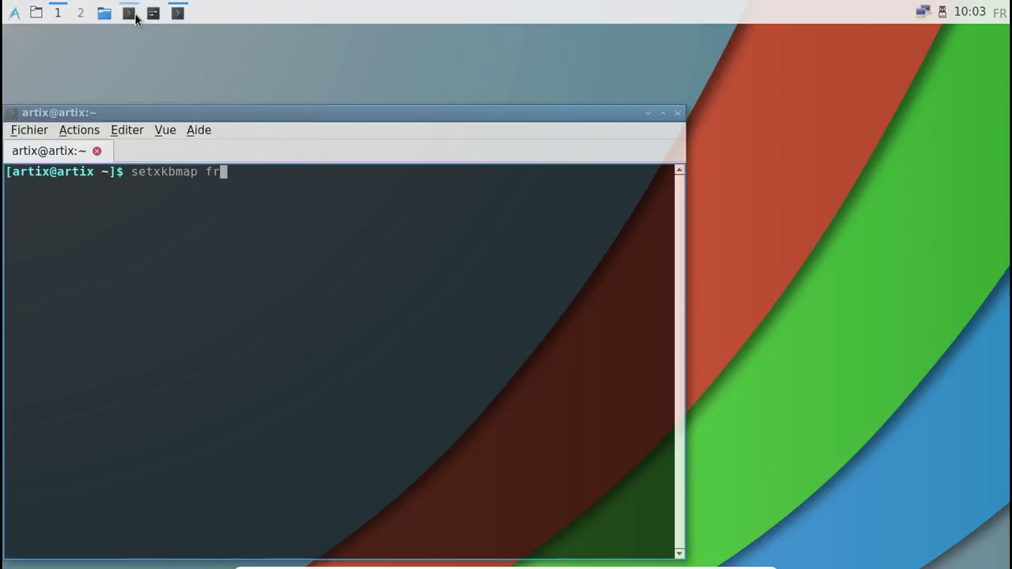
key("Return")
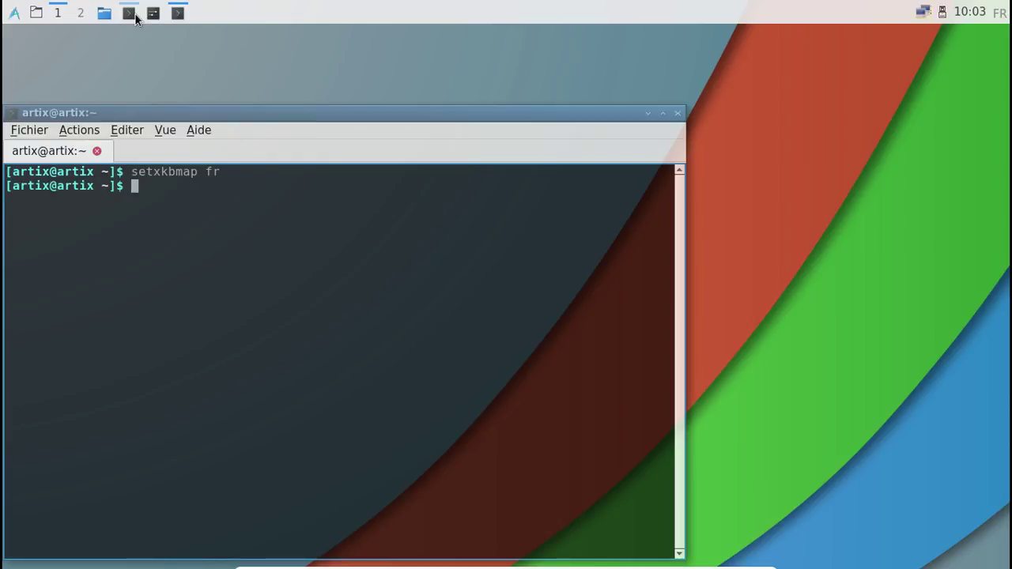
type("uname -a")
key("Return")
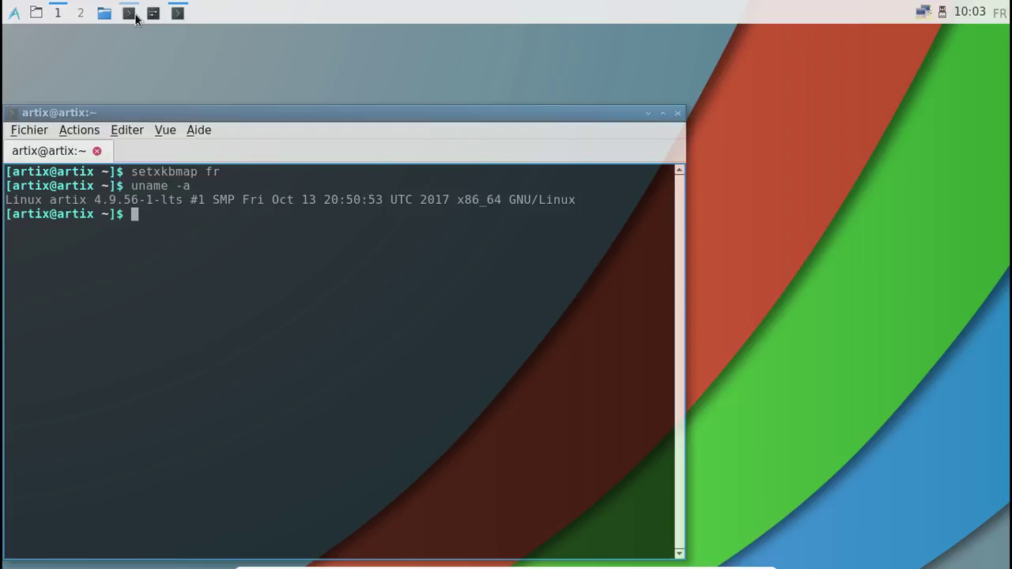
Step: Run a full system upgrade with sudo pacman -Syyu and accept the package updates
type("sudo pacman ")
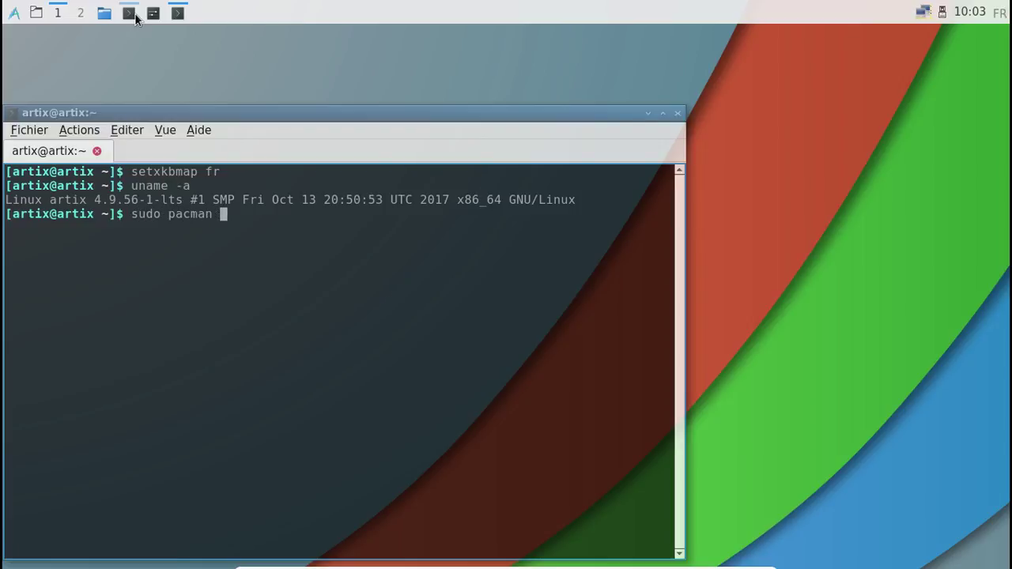
type("-Syyu")
key("Return")
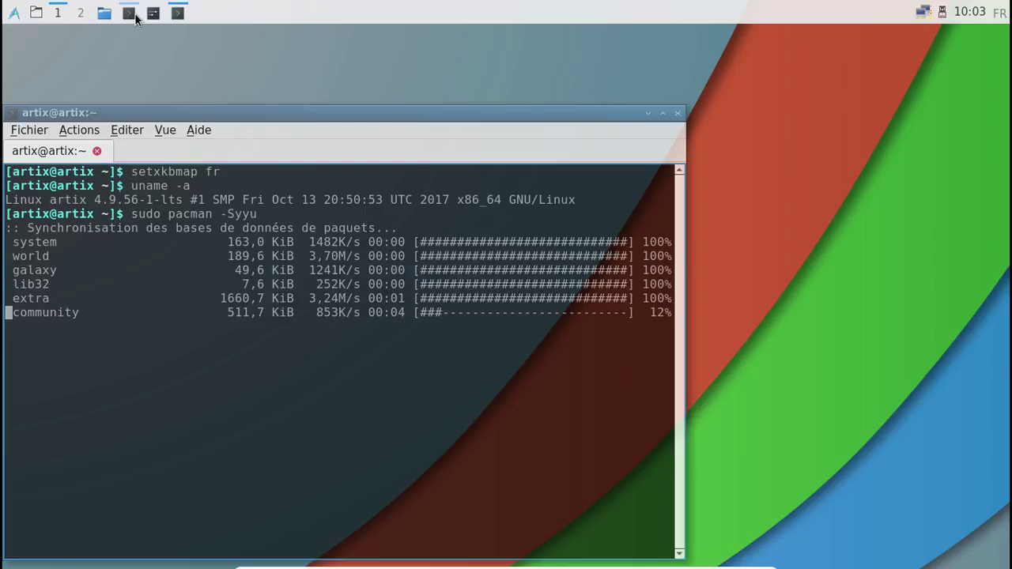
left_click_drag(229, 115, 322, 59)
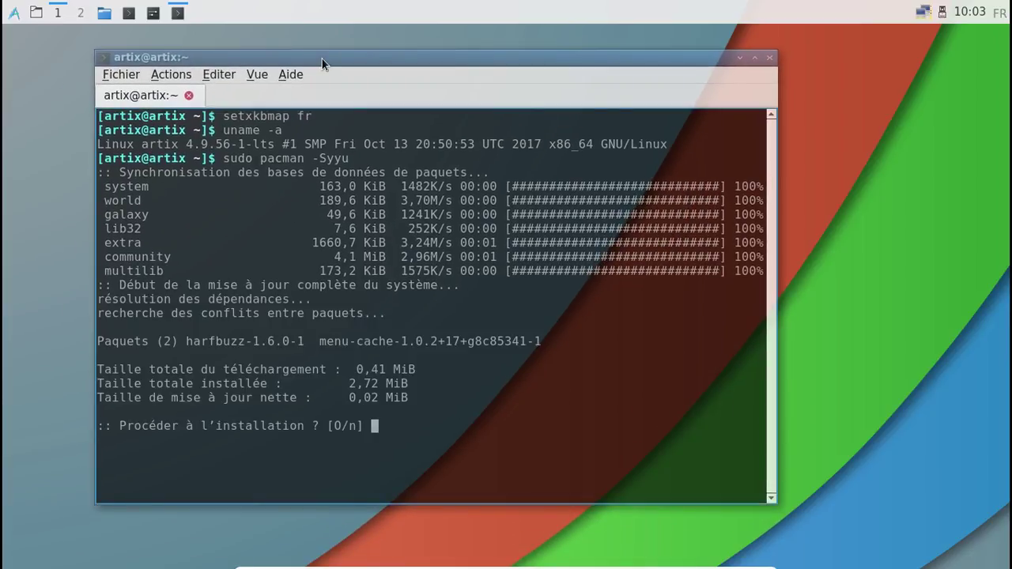
key("Return")
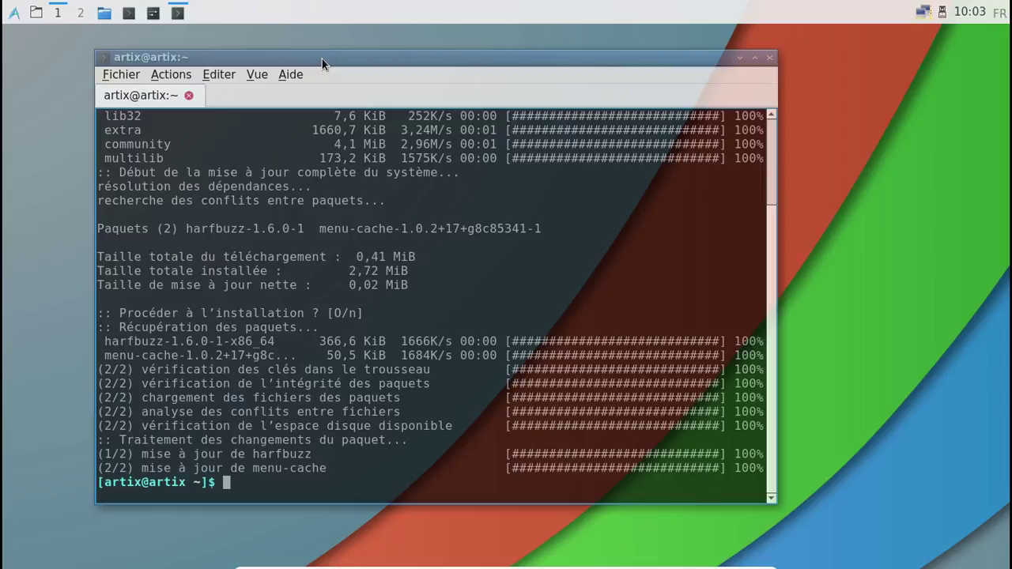
Step: Look up harfbuzz's package info with pacman -Si harfbuzz, then close the terminal
type("pacman -Si har")
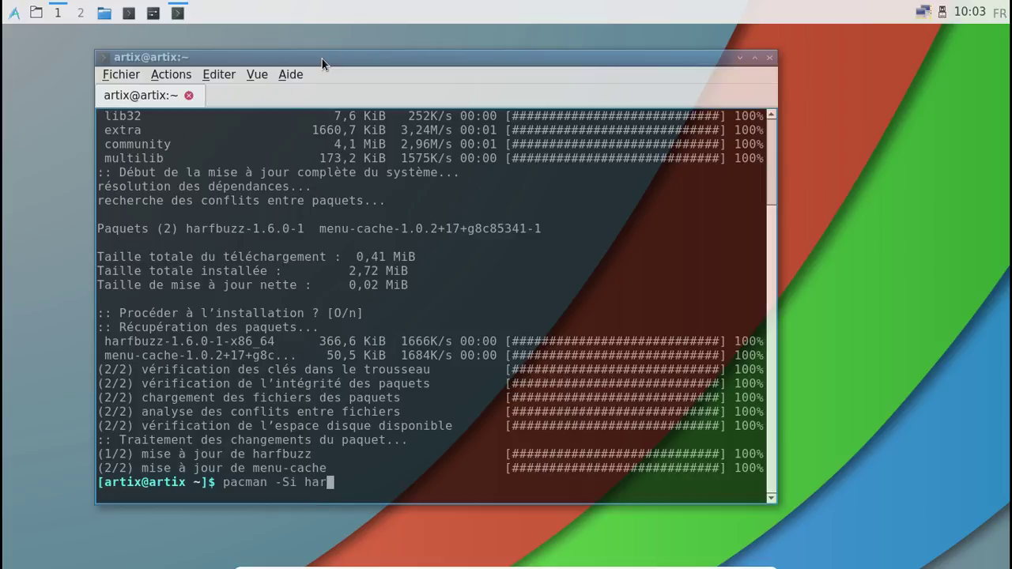
type("fbuzz")
key("Return")
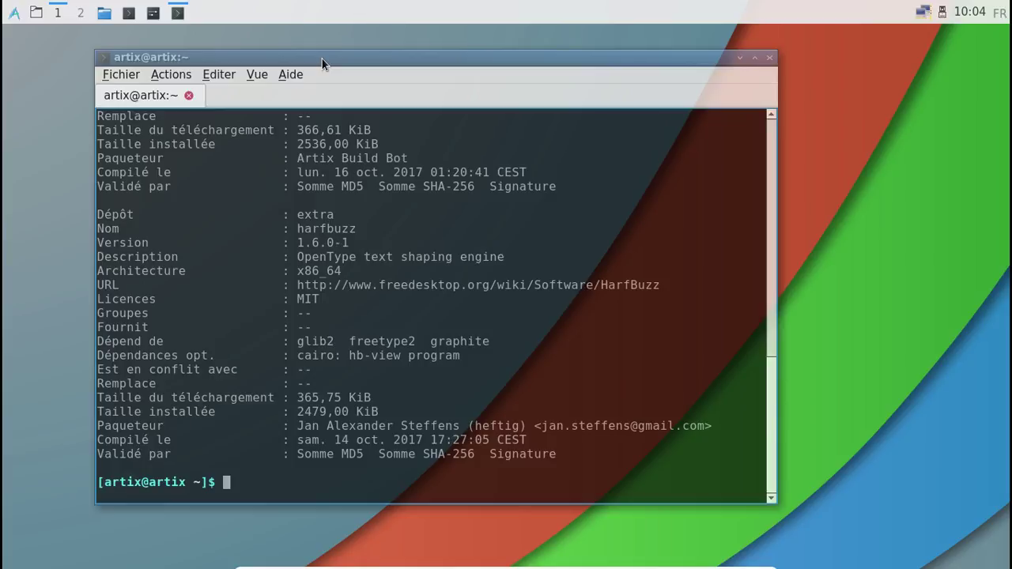
scroll(464, 187, "up", 5)
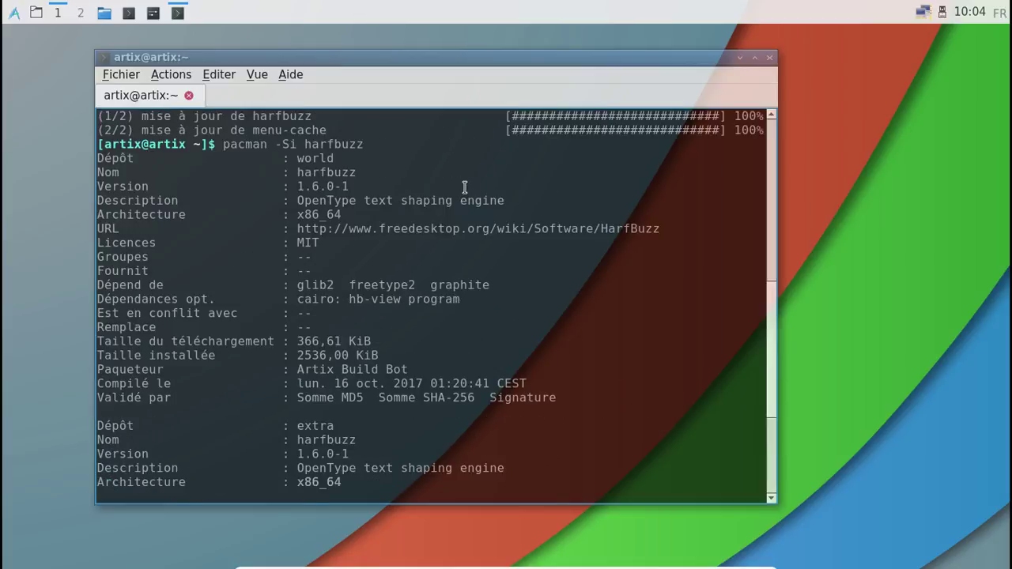
left_click(771, 58)
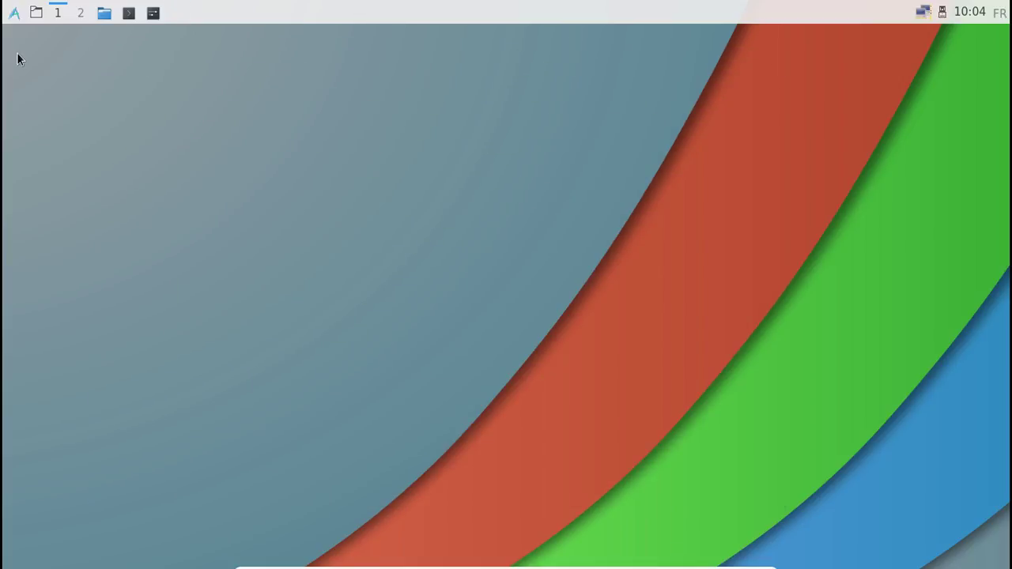
left_click(14, 12)
mouse_move(41, 35)
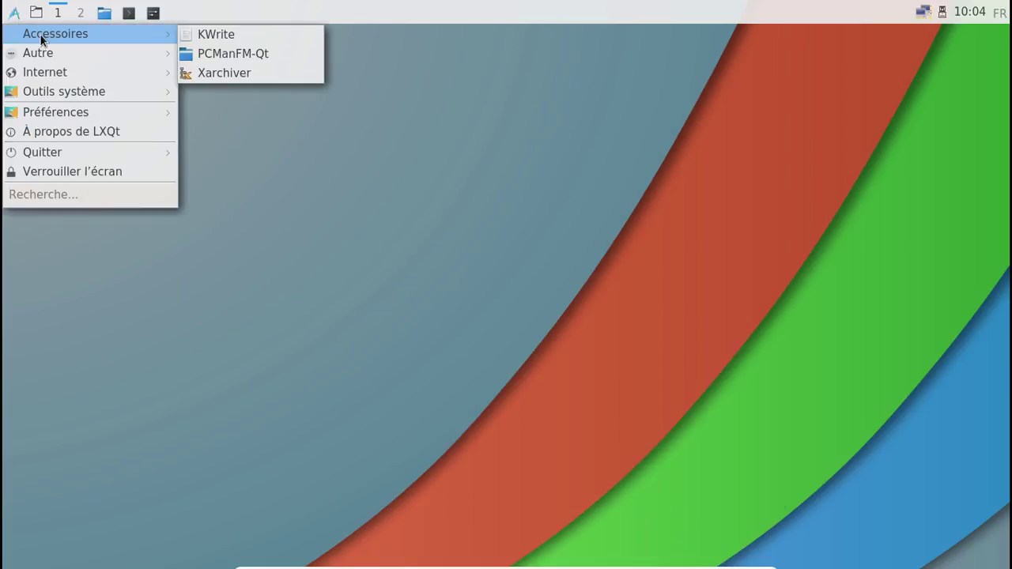
mouse_move(43, 69)
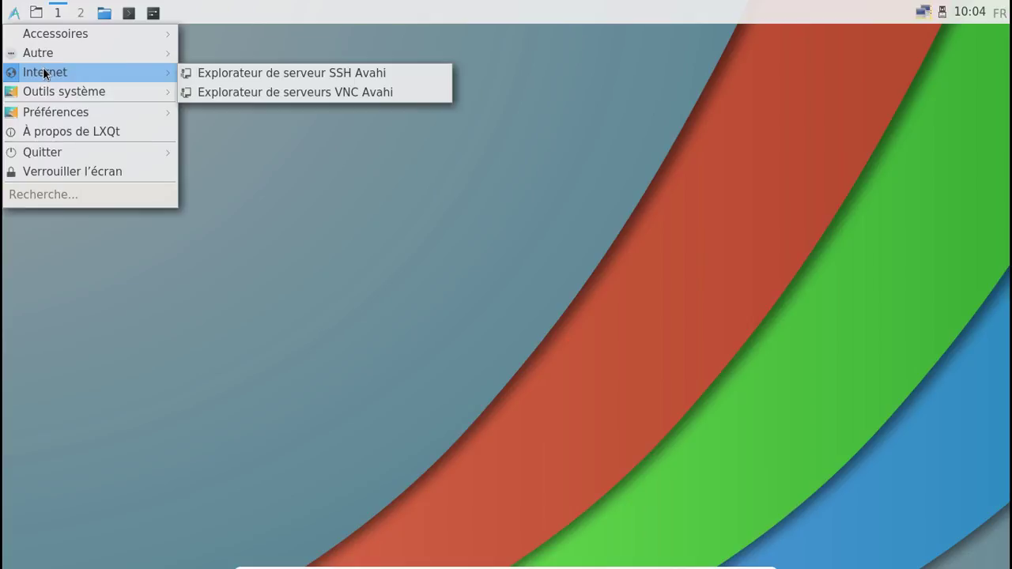
mouse_move(51, 93)
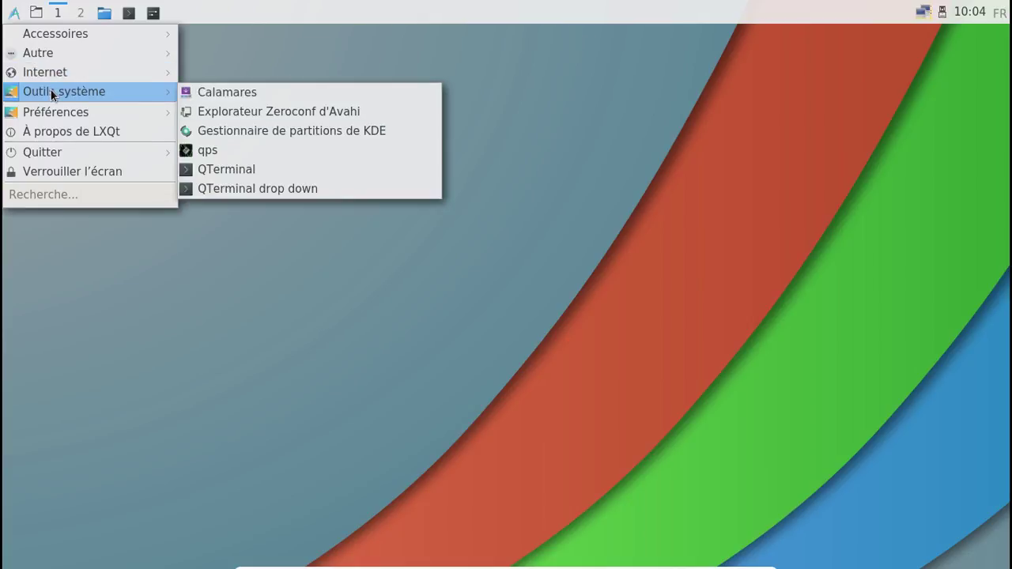
left_click(54, 131)
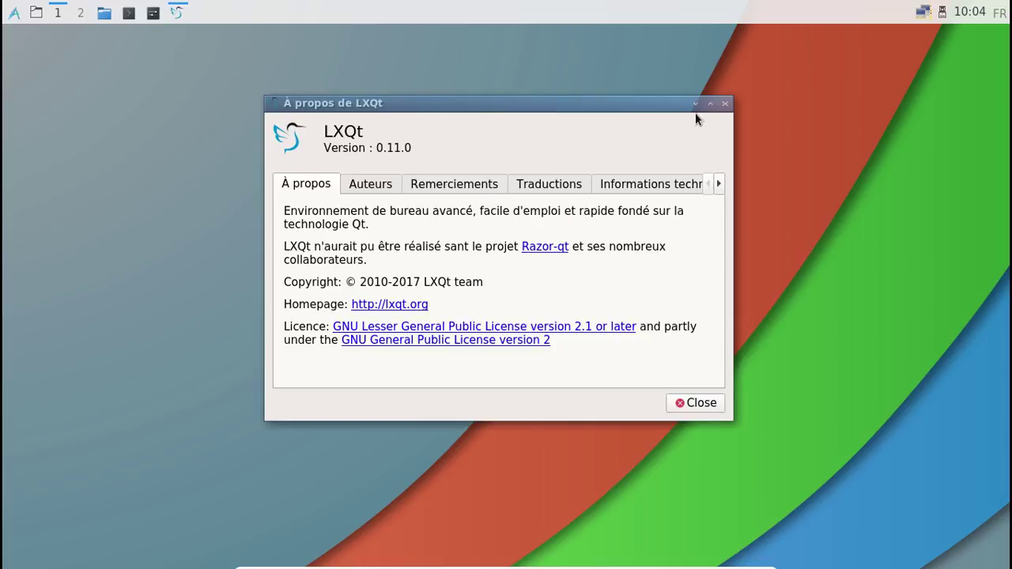
left_click(724, 104)
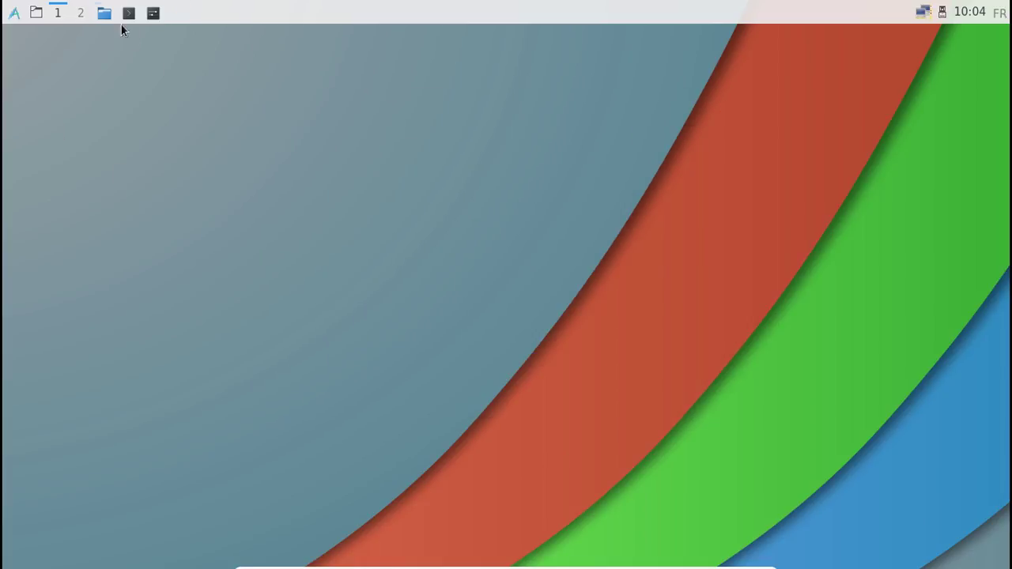
left_click(11, 12)
left_click(11, 11)
Step: Open PCManFM-Qt on the home folder from the places list
left_click(40, 14)
left_click(48, 35)
left_click(105, 16)
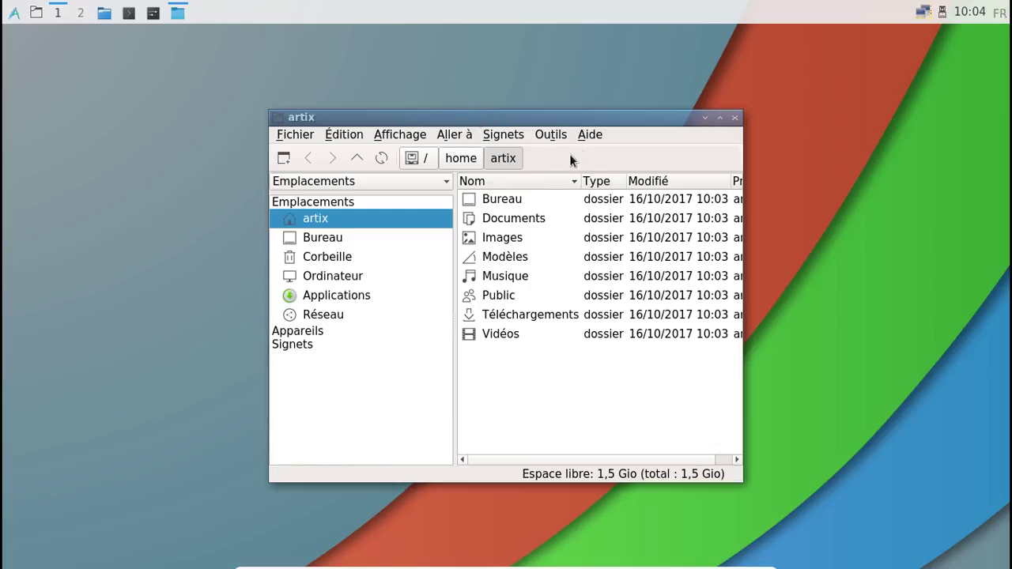
Step: View PCManFM-Qt's About information under Aide and dismiss it
left_click(592, 138)
left_click(596, 155)
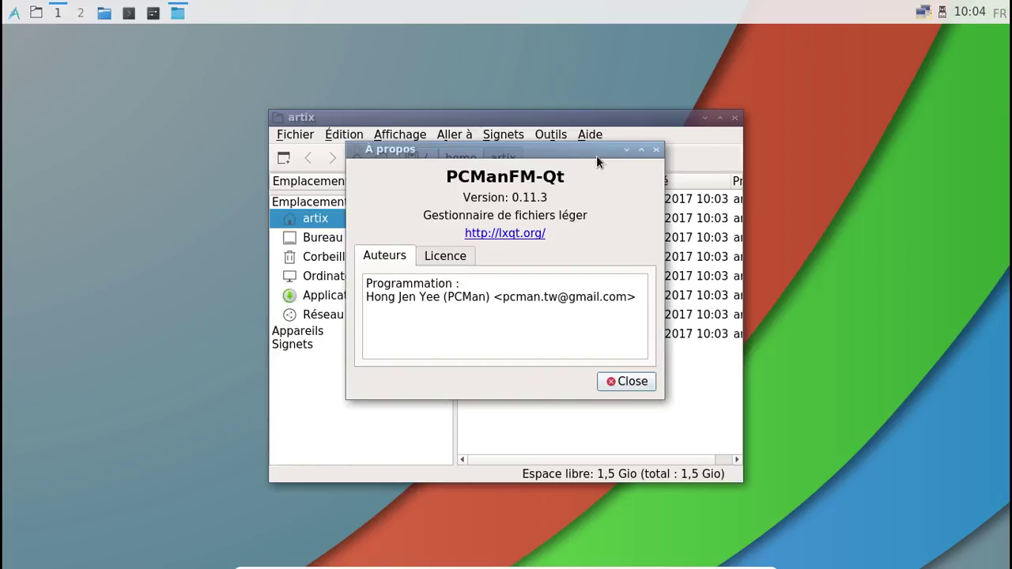
left_click(633, 381)
Step: Browse the Applications and Réseau locations, close the file manager, and bring up the application menu
left_click(356, 304)
left_click(355, 313)
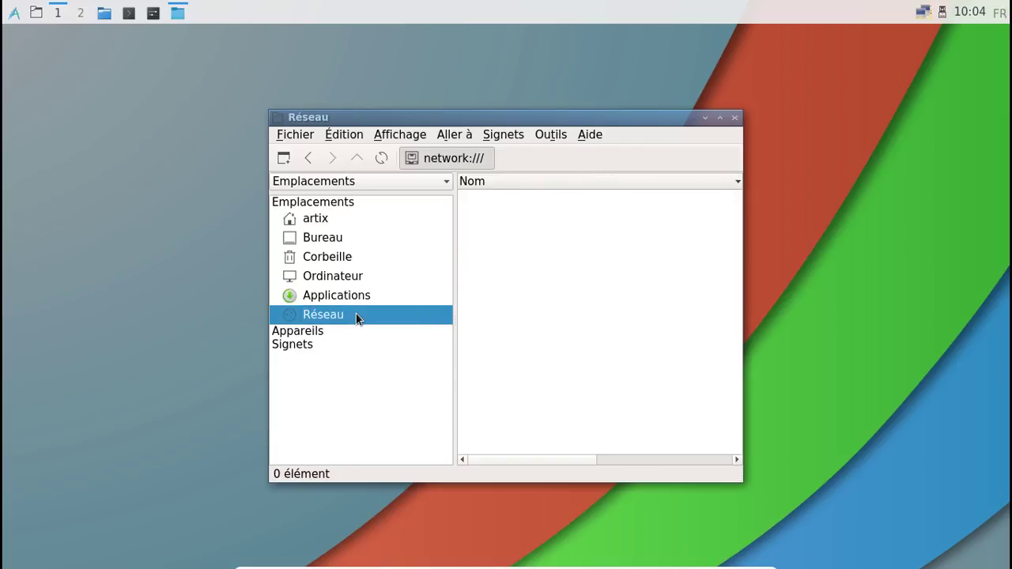
left_click(734, 119)
left_click(13, 12)
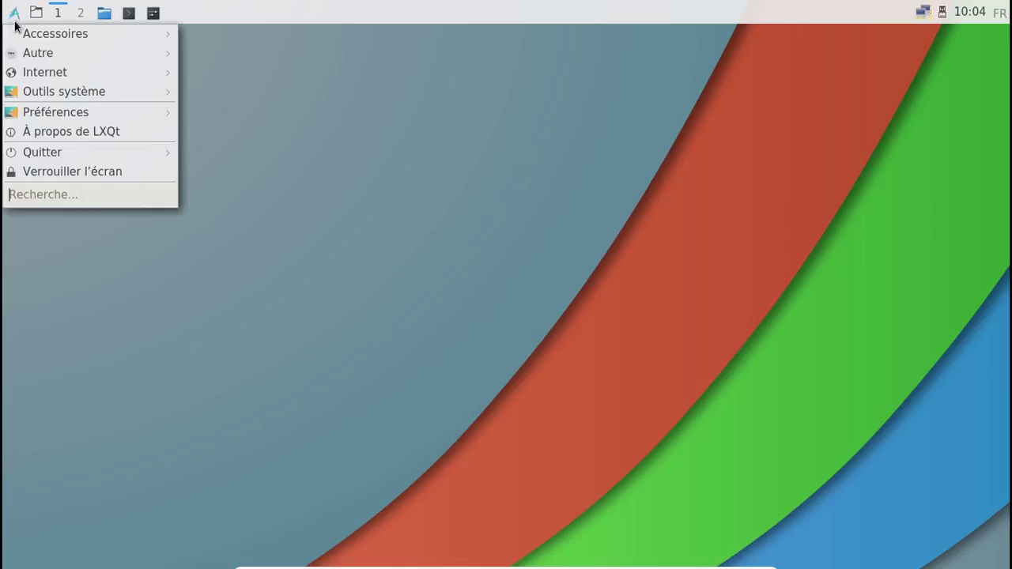
Step: Launch Calamares from Outils système and authenticate with the live user's password
mouse_move(68, 91)
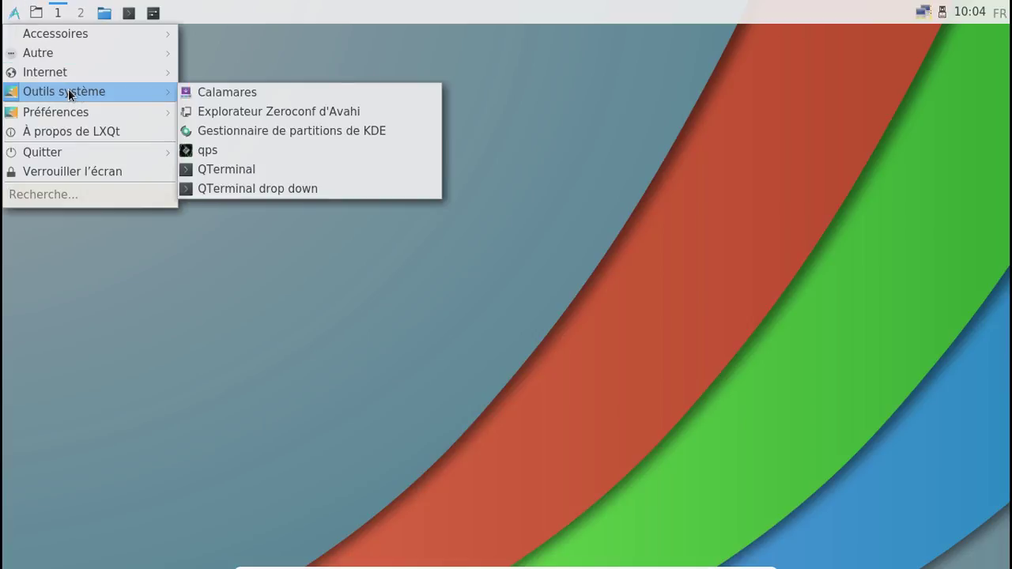
left_click(268, 94)
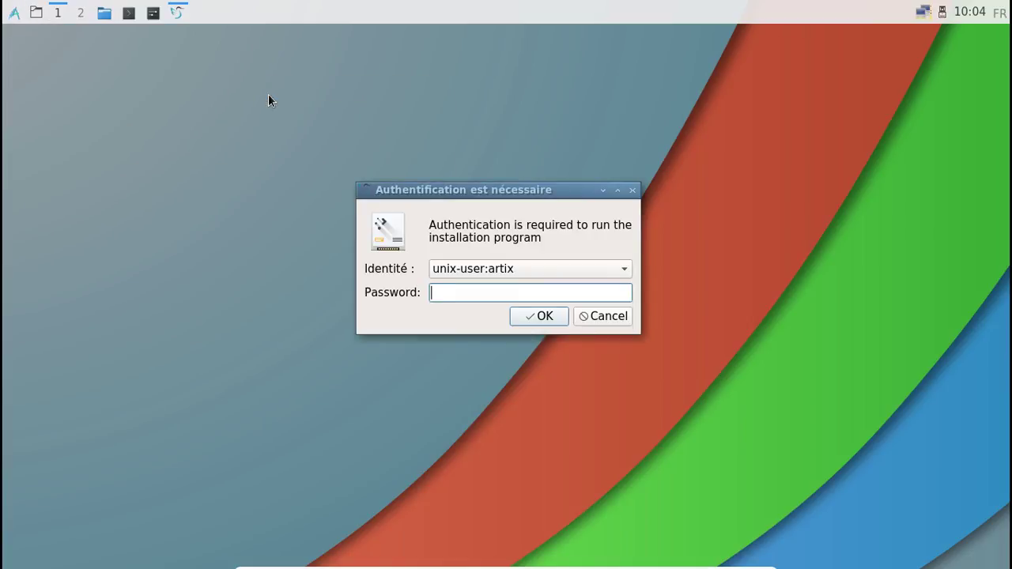
type("artix")
key("Return")
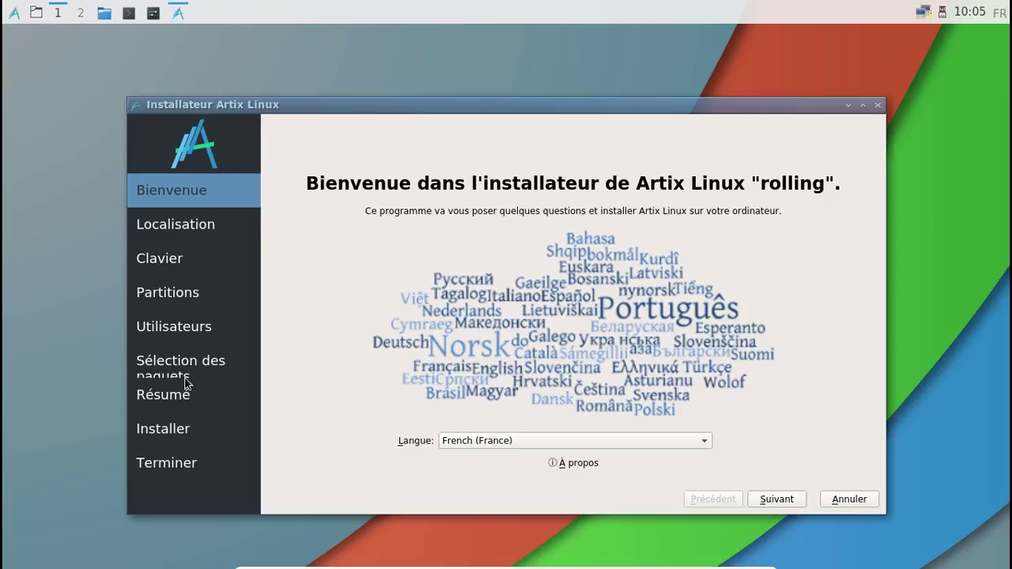
Step: Check the installer's About box, then set the timezone to Europe/Paris, keeping the default keyboard
left_click(570, 464)
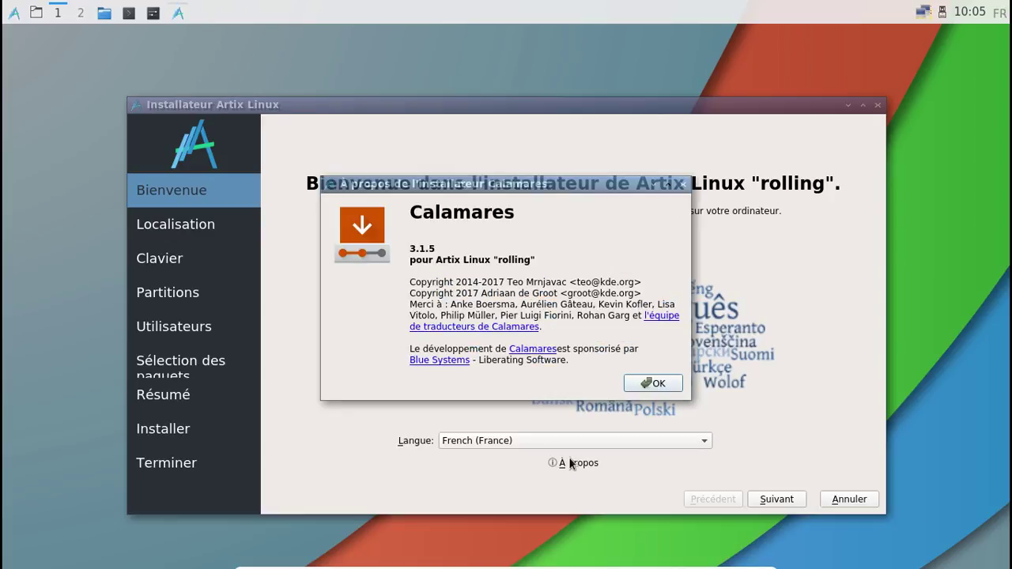
left_click(650, 383)
left_click(778, 499)
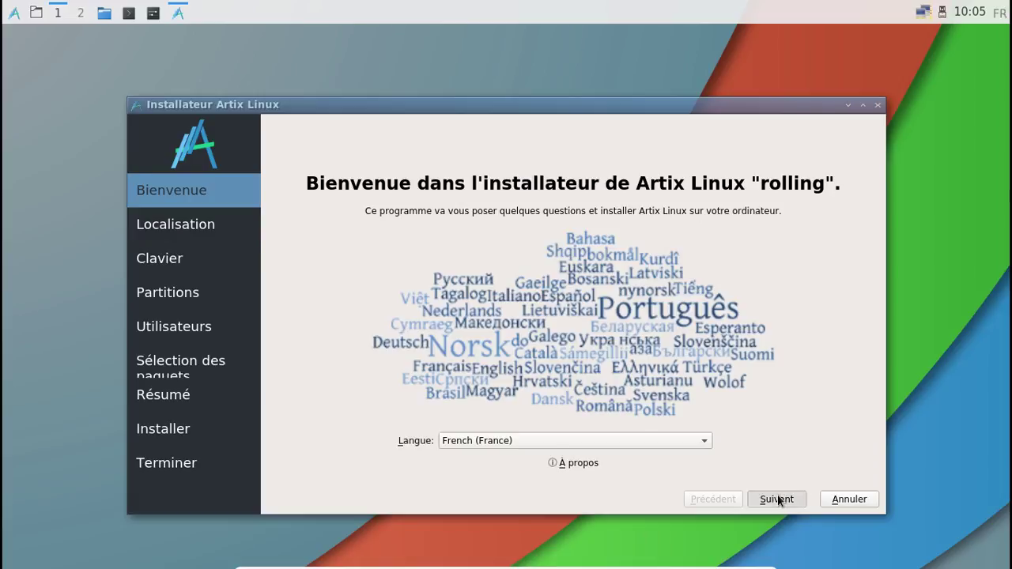
left_click(554, 223)
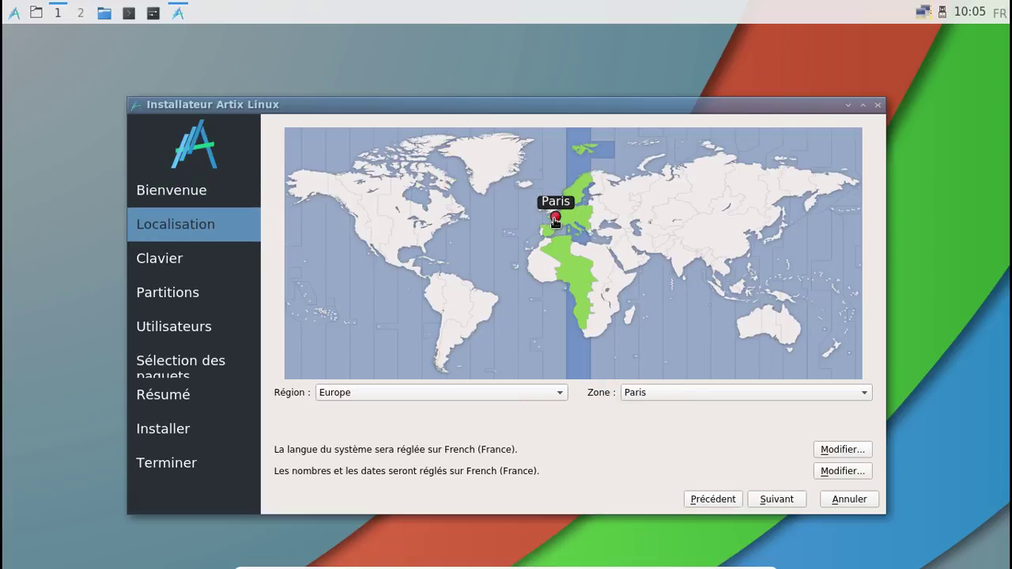
left_click(770, 500)
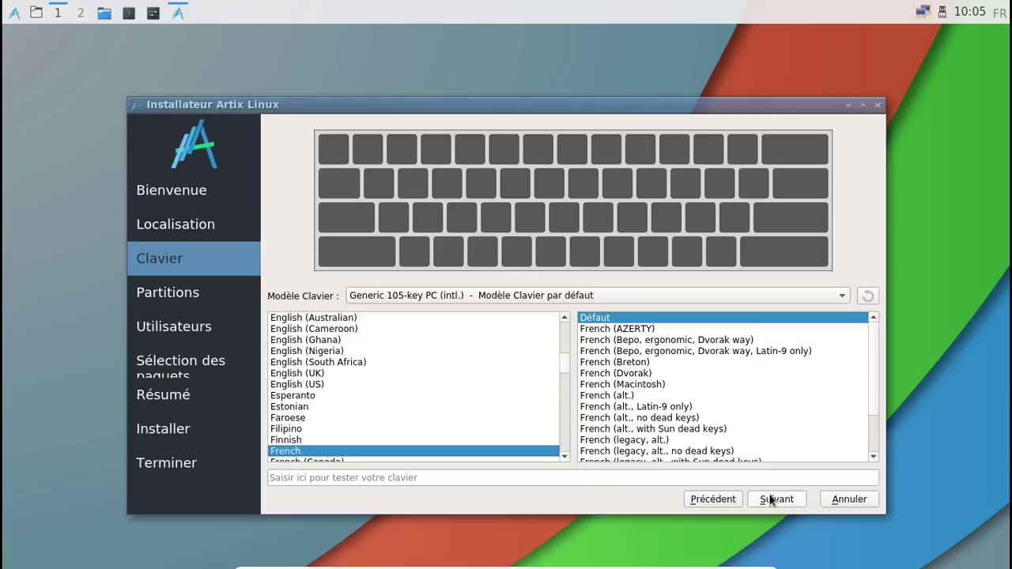
left_click(771, 500)
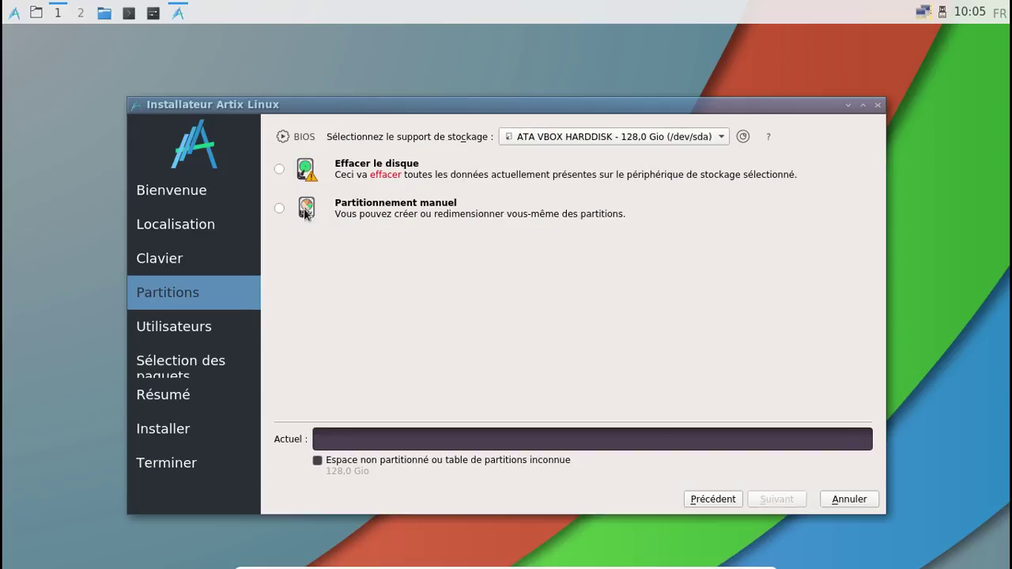
Step: Select Effacer le disque for partitioning and start typing the user's full name
left_click(279, 169)
left_click(764, 501)
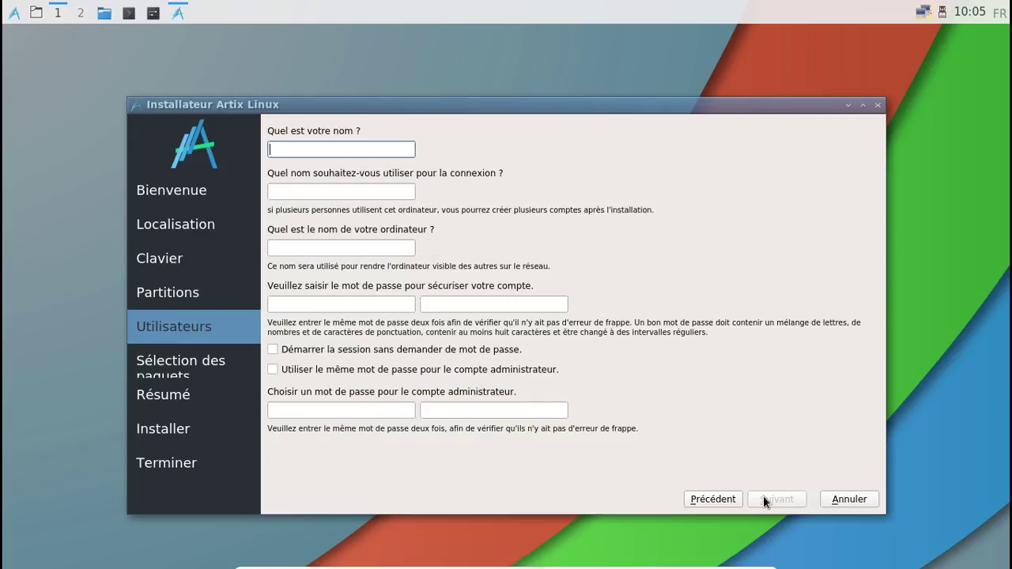
type("Frederic Bezies")
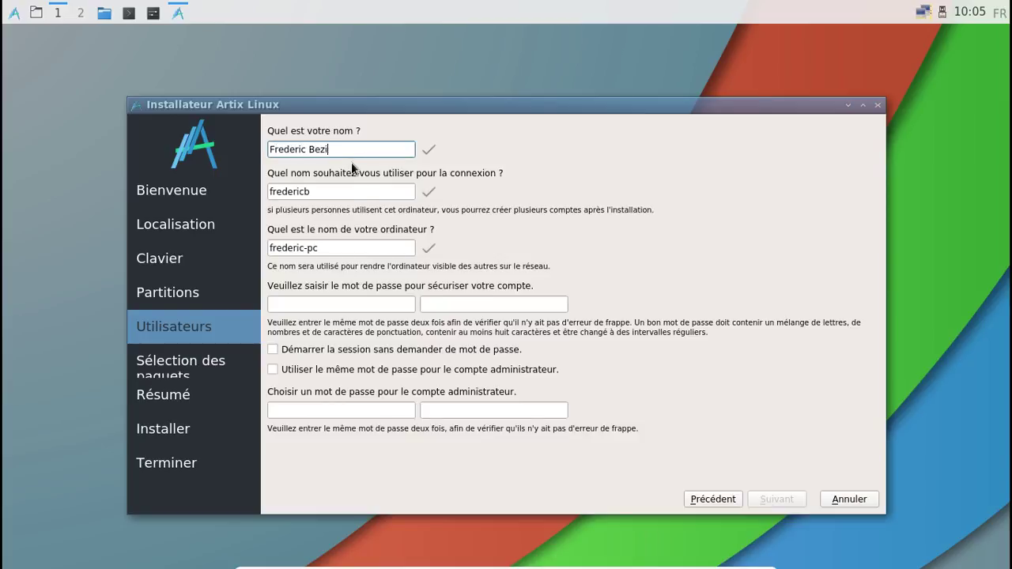
Step: Fill in the login name and the computer name on the Utilisateurs page
key("Tab")
type("fbez")
key("BackSpace")
key("BackSpace")
key("BackSpace")
type("red")
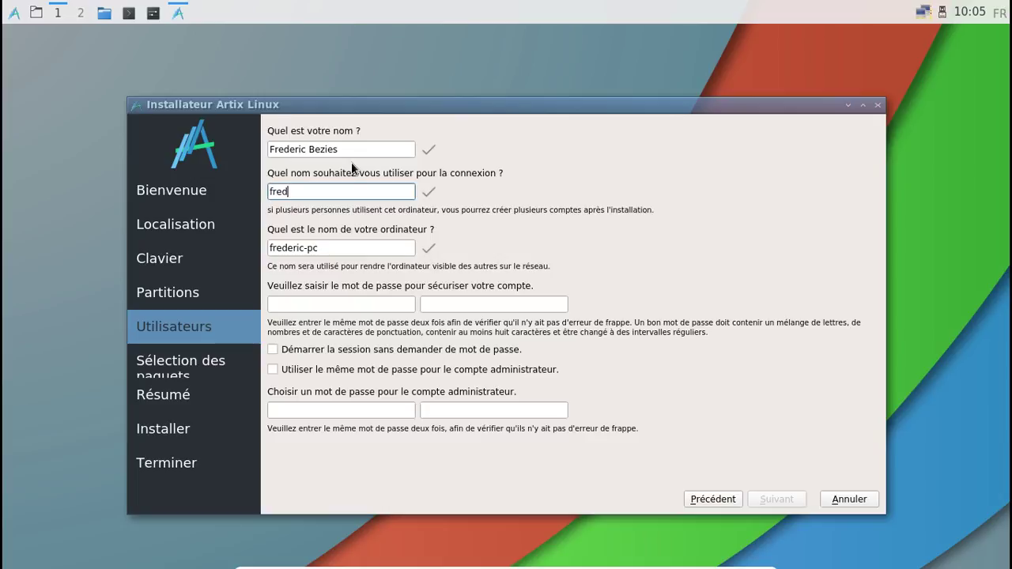
key("Tab")
type("fredo")
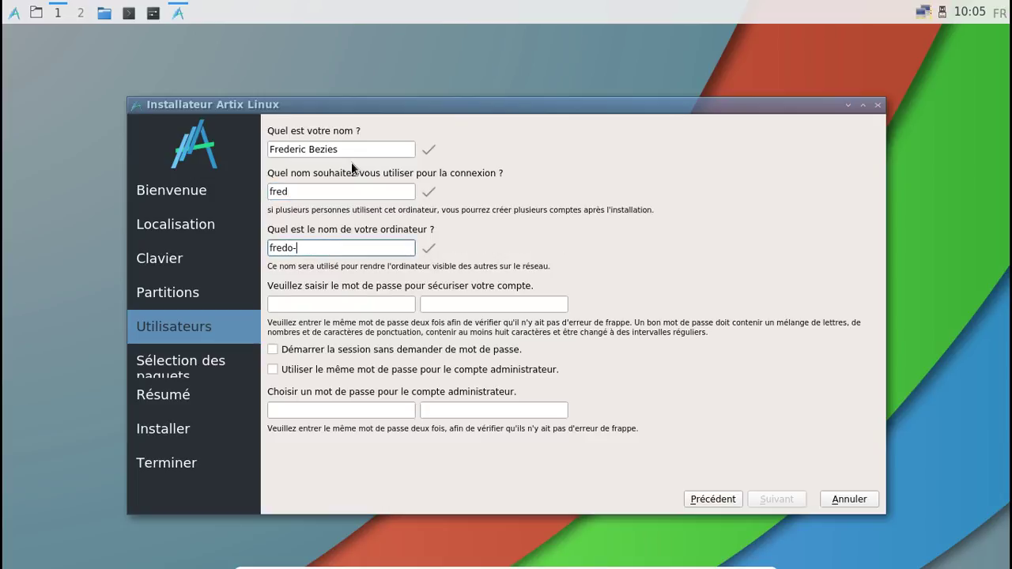
type("-artix")
Step: Enter and confirm the account password, reuse it for the administrator, and continue
key("Tab")
type("••••")
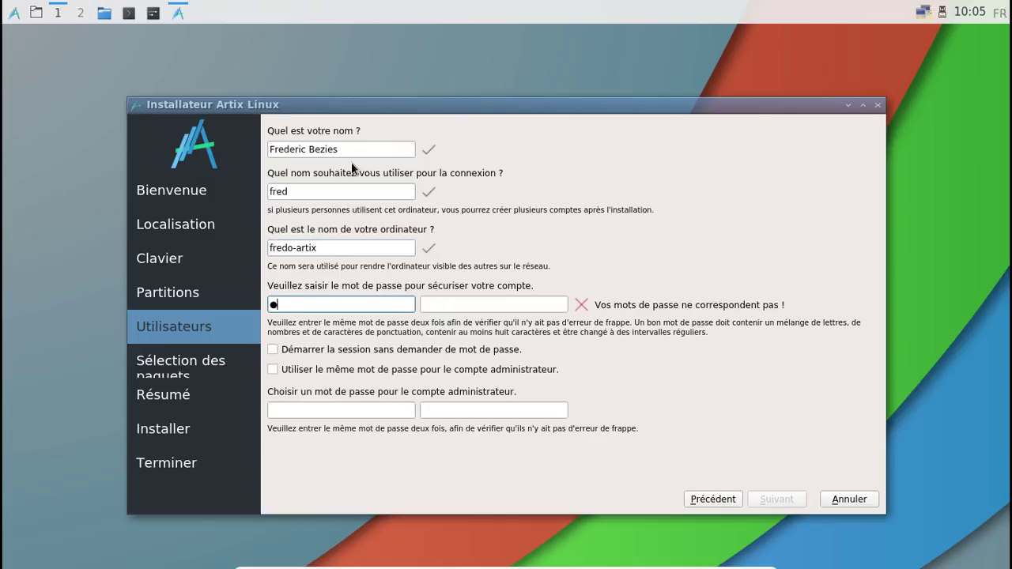
key("BackSpace")
key("BackSpace")
key("BackSpace")
key("BackSpace")
type("••••••••")
key("Tab")
type("••••••••")
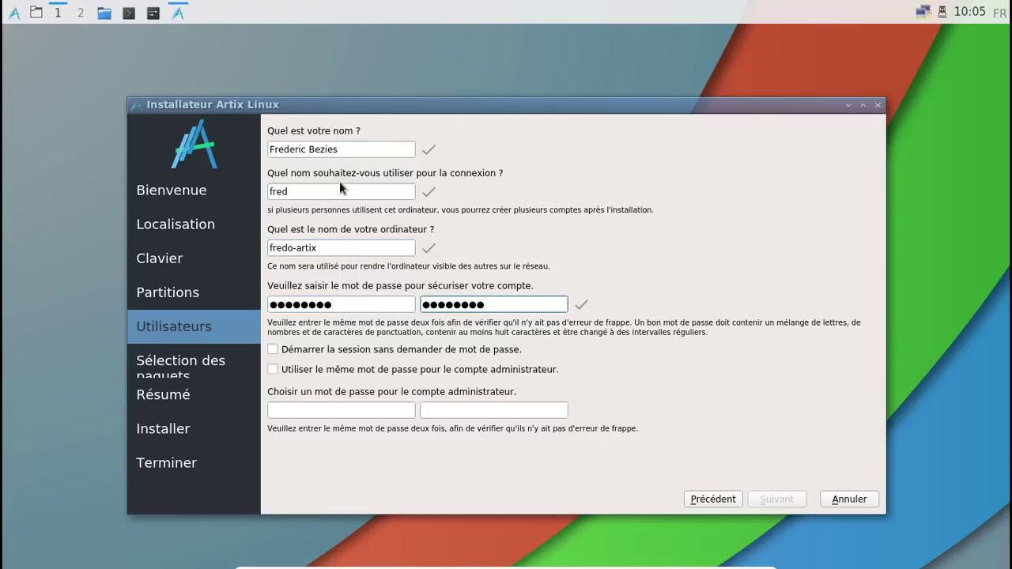
left_click(272, 369)
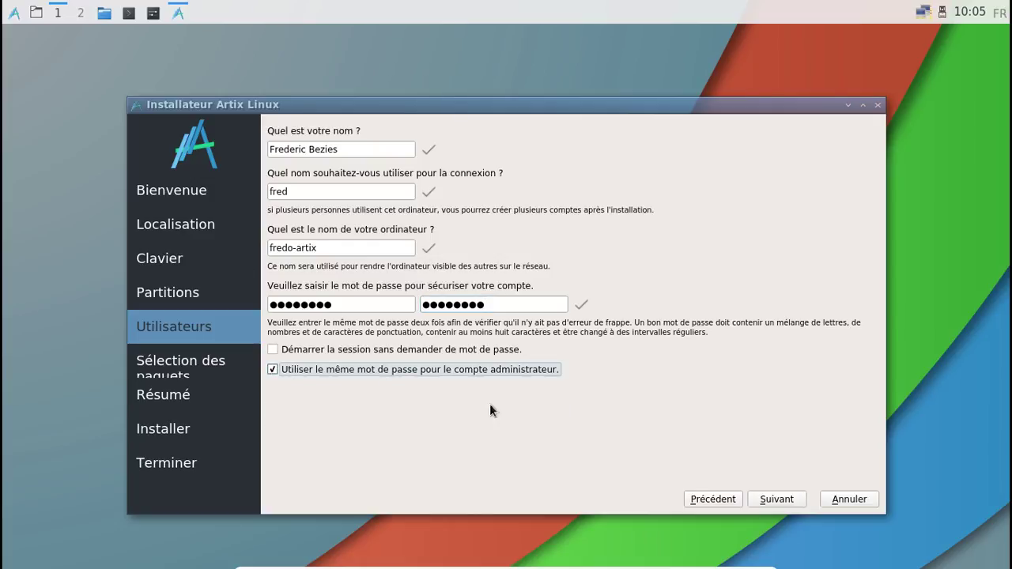
left_click(773, 499)
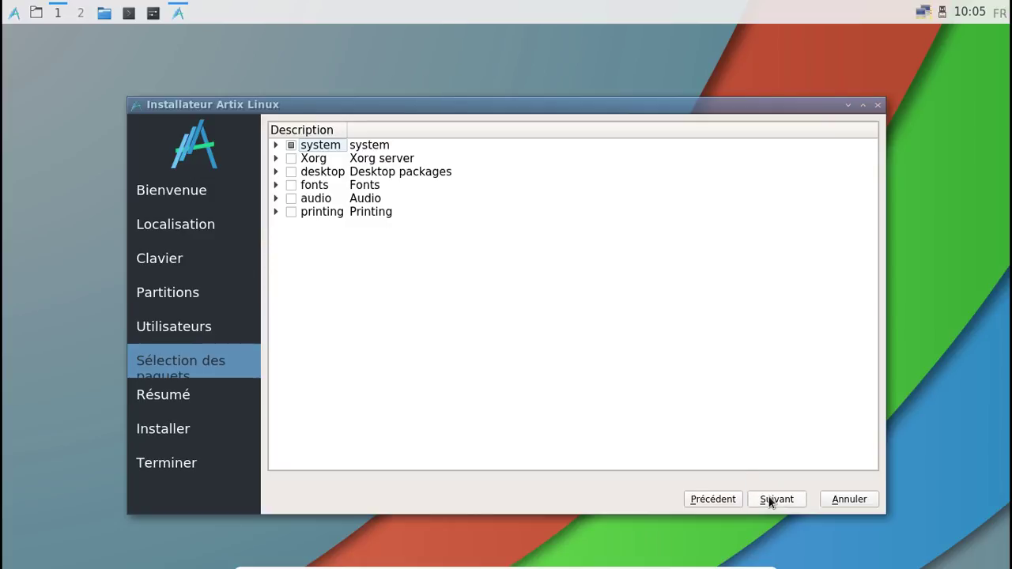
Step: In the system group, include all base-devel, firmware, filesystems and apps packages
left_click(275, 144)
left_click(290, 158)
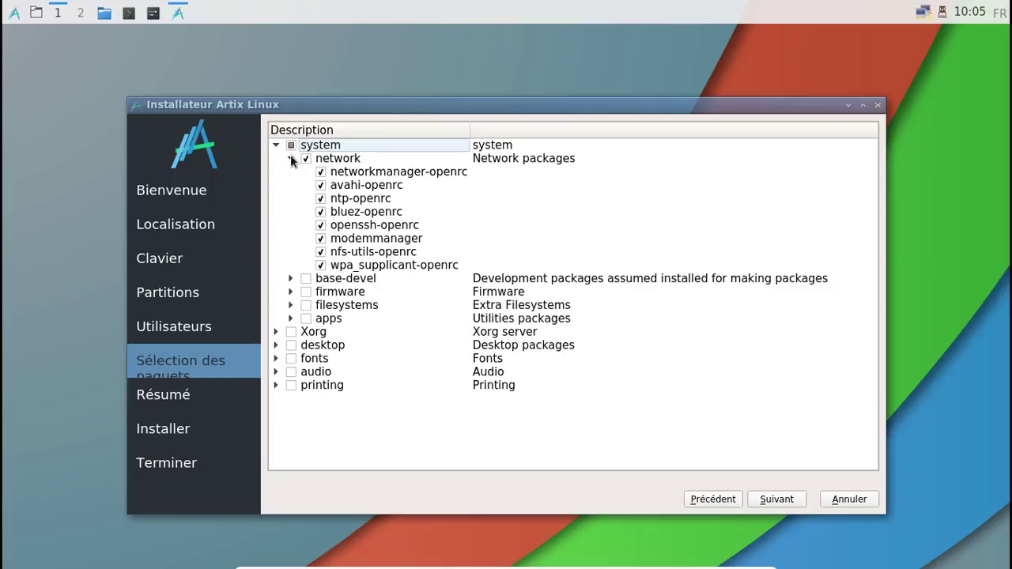
left_click(290, 158)
left_click(290, 172)
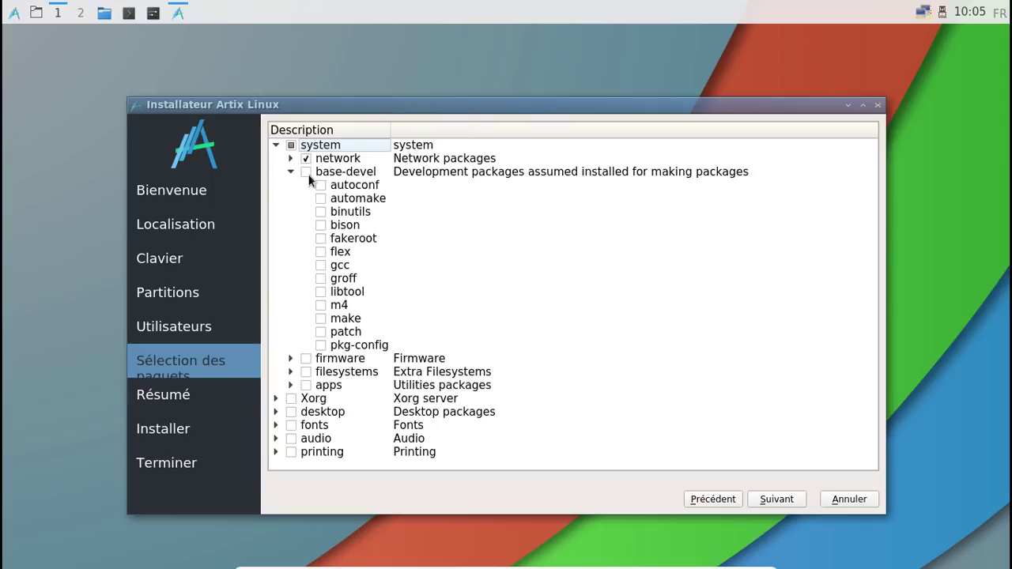
left_click(305, 171)
left_click(290, 172)
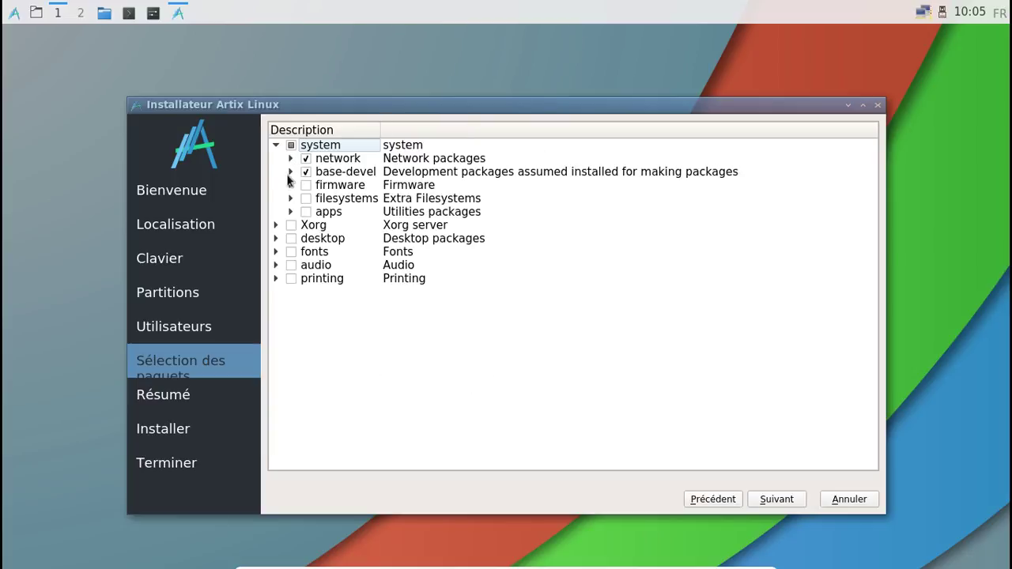
left_click(290, 185)
left_click(300, 184)
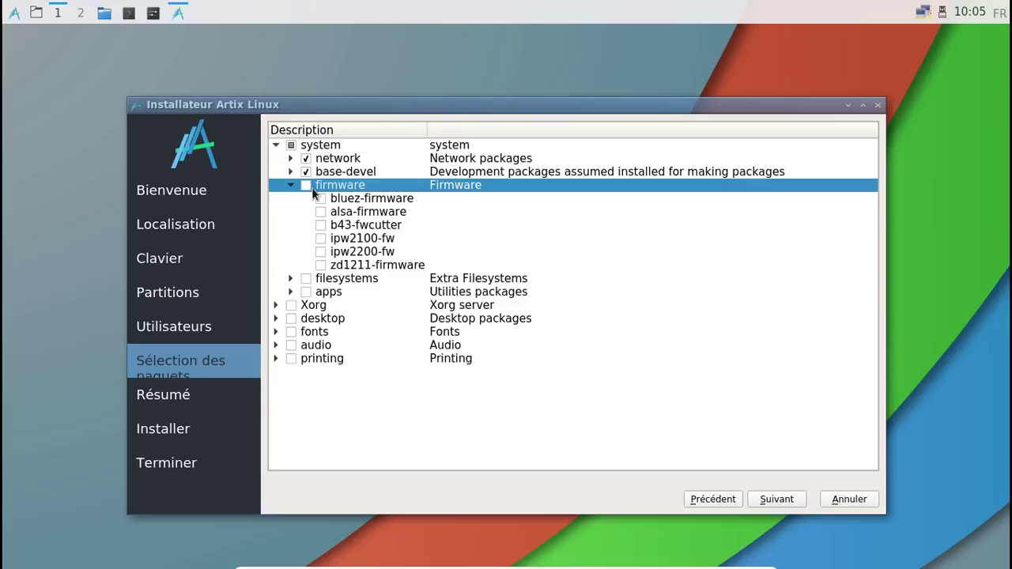
left_click(305, 185)
left_click(291, 185)
left_click(290, 198)
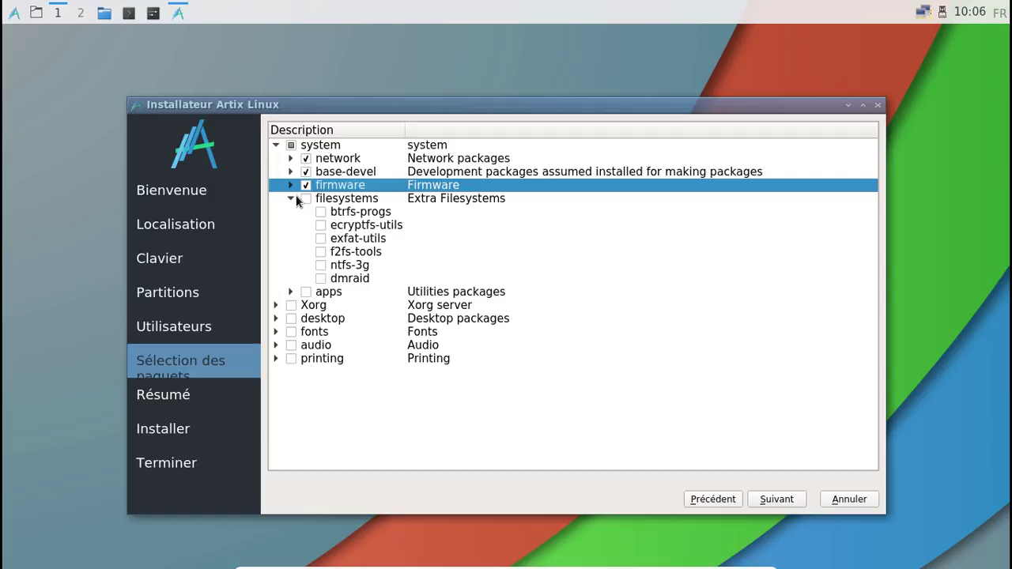
left_click(306, 199)
left_click(290, 199)
left_click(290, 212)
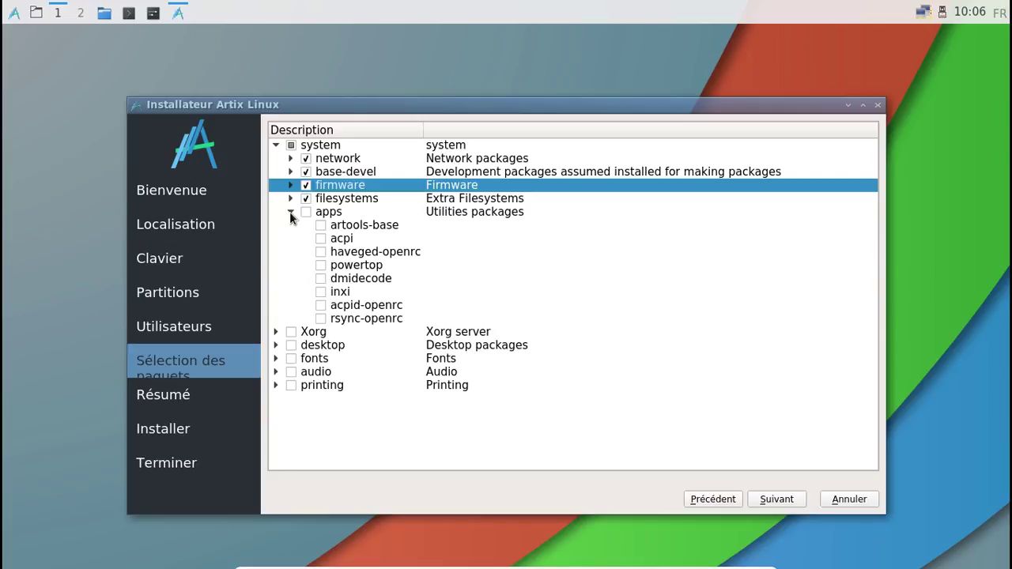
left_click(305, 212)
left_click(290, 212)
Step: Include the Xorg, fonts, audio and printing package groups
left_click(275, 225)
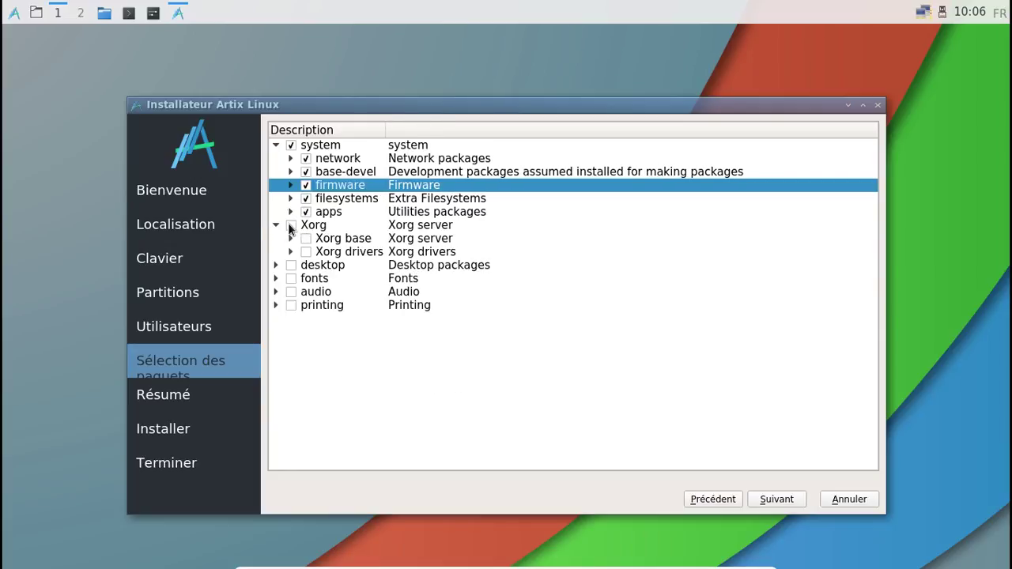
left_click(275, 279)
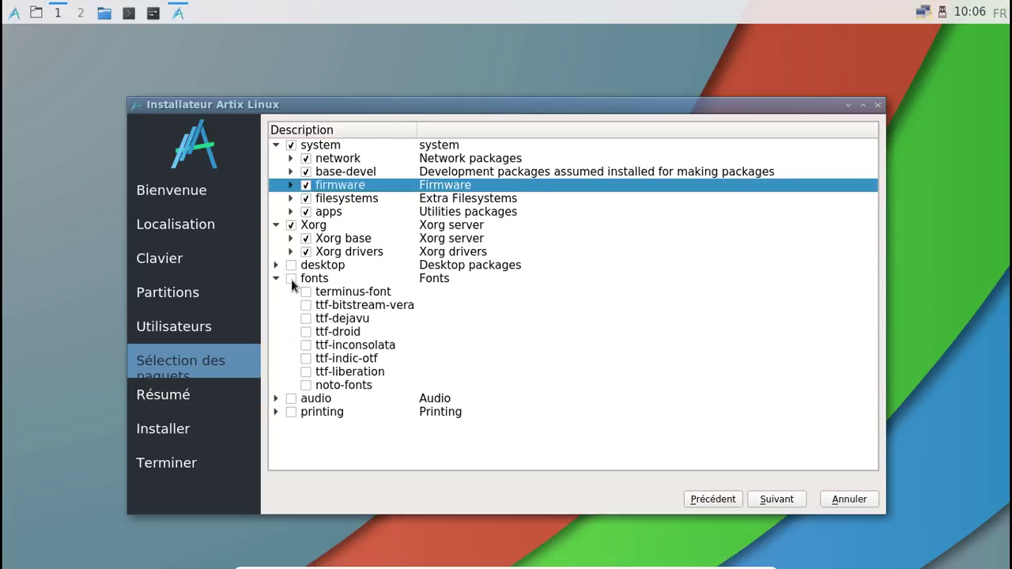
left_click(291, 278)
left_click(276, 399)
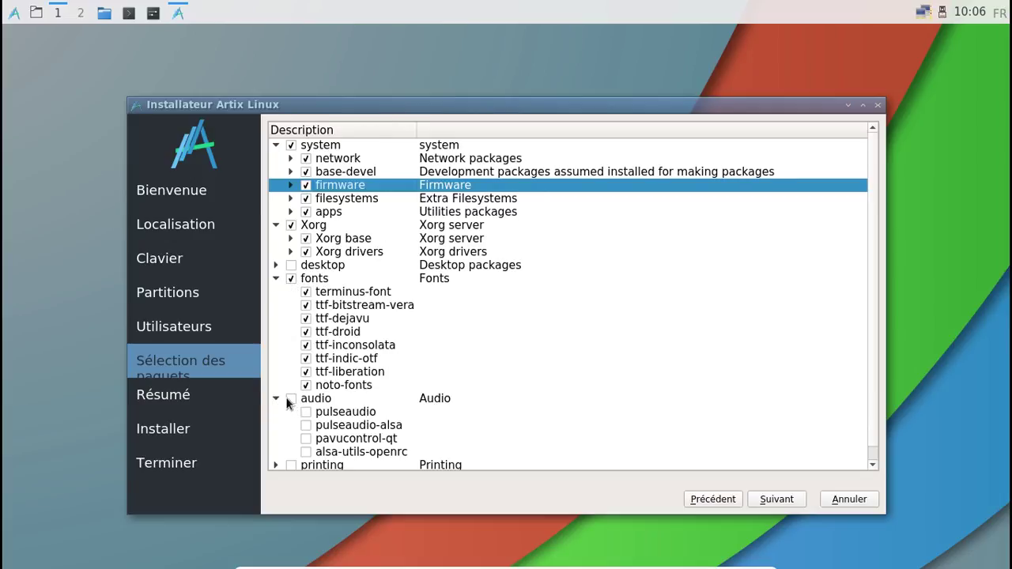
left_click(291, 399)
scroll(296, 443, "down", 1)
left_click(276, 451)
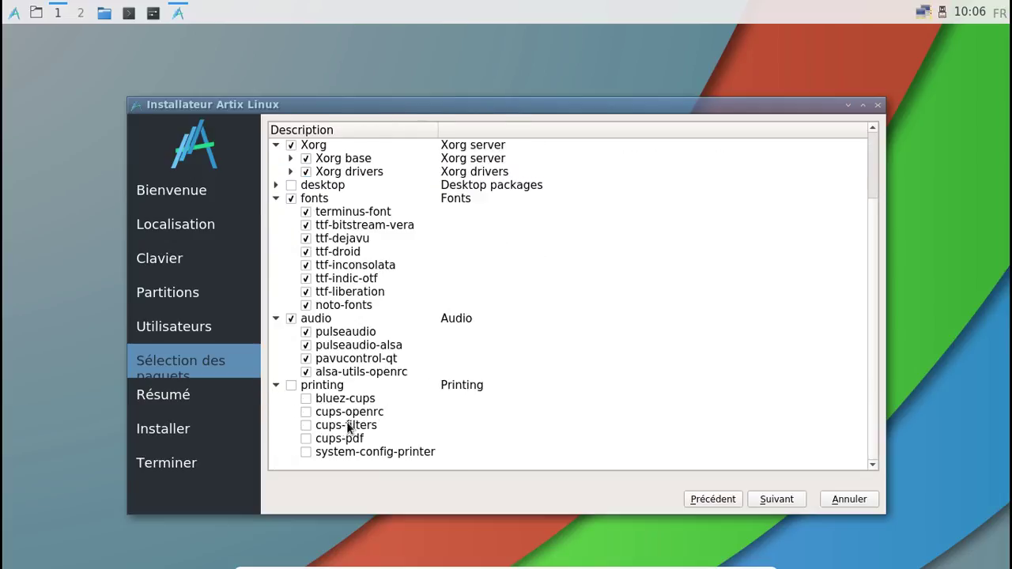
left_click(276, 318)
left_click(276, 385)
left_click(276, 278)
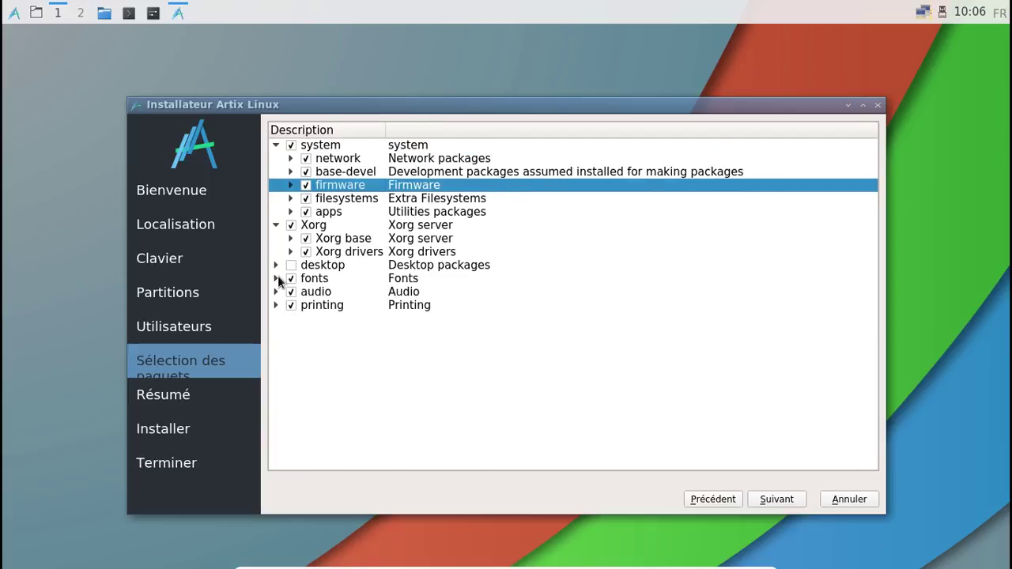
Step: Pick the LXQt desktop after previewing plasma, cinnamon and i3, then continue to the summary
left_click(275, 265)
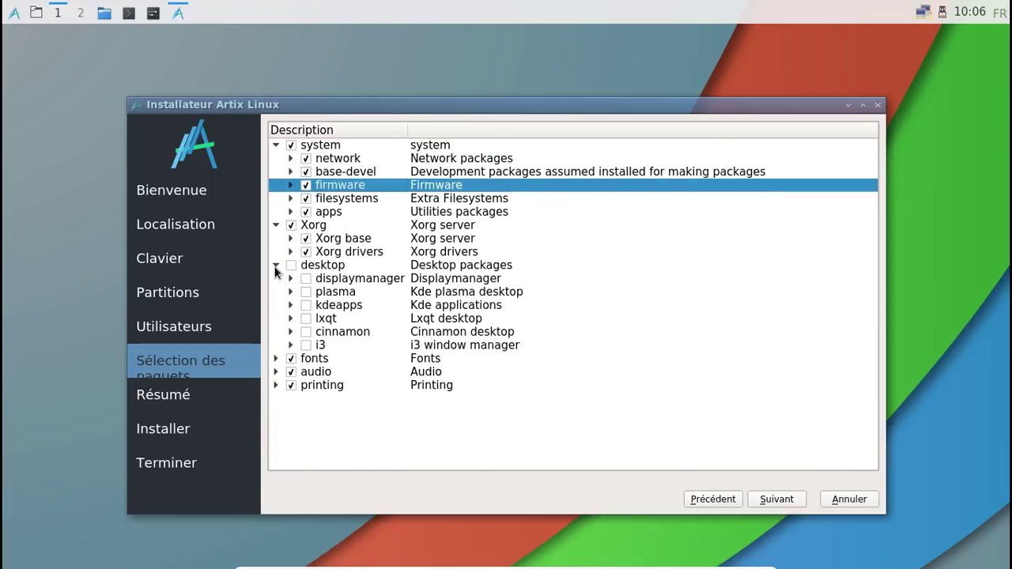
left_click(307, 318)
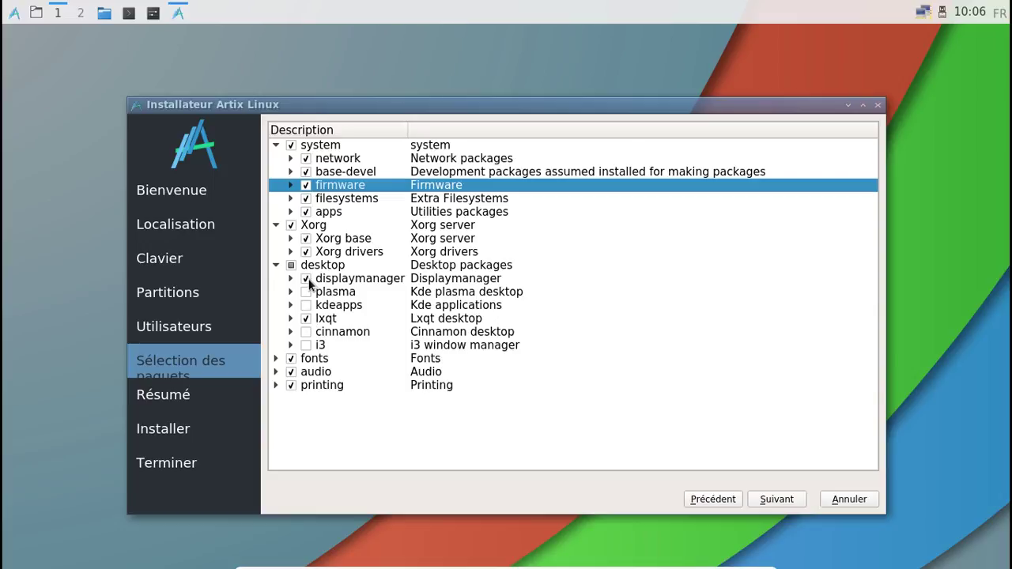
left_click(291, 280)
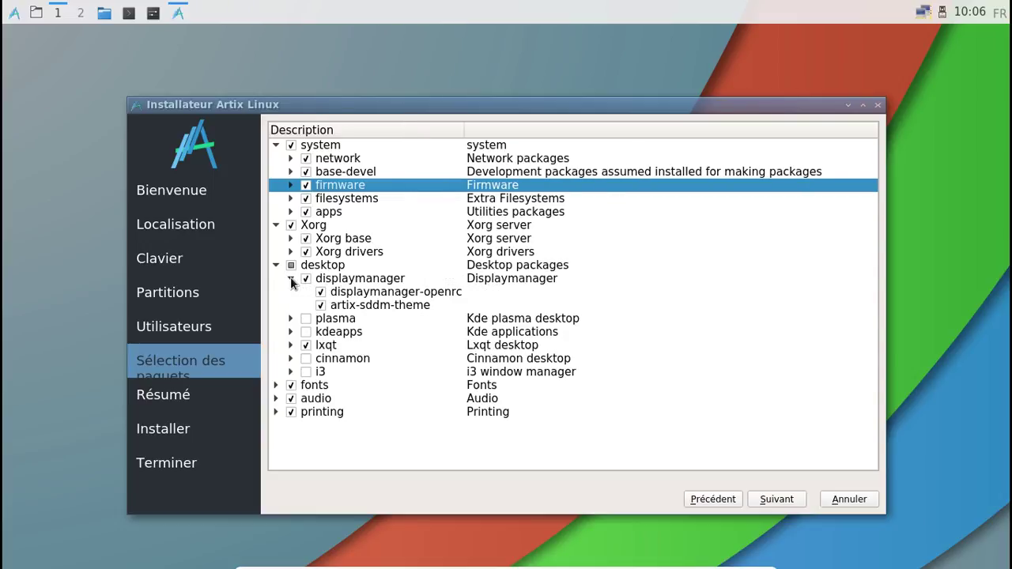
left_click(290, 318)
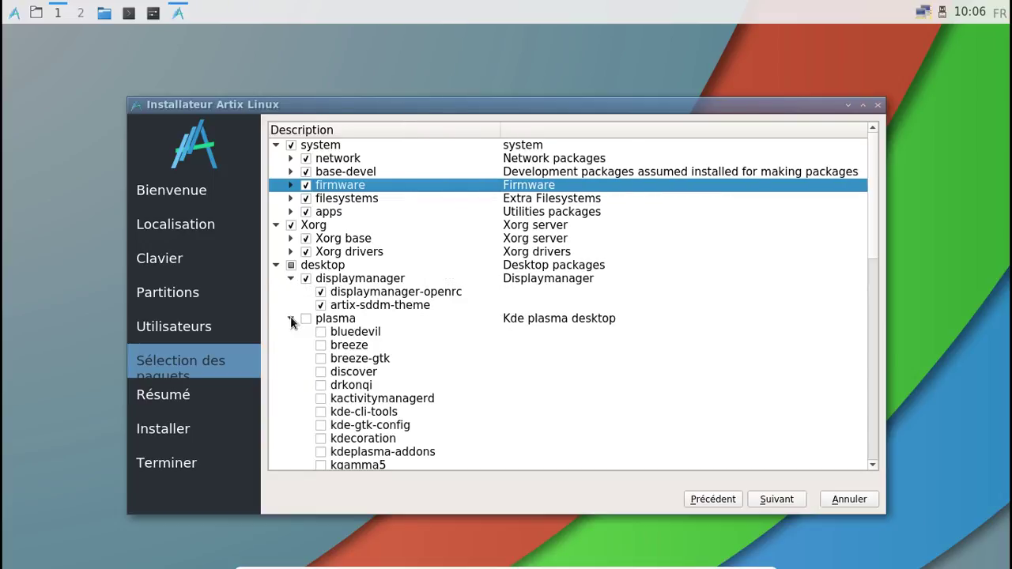
left_click(290, 318)
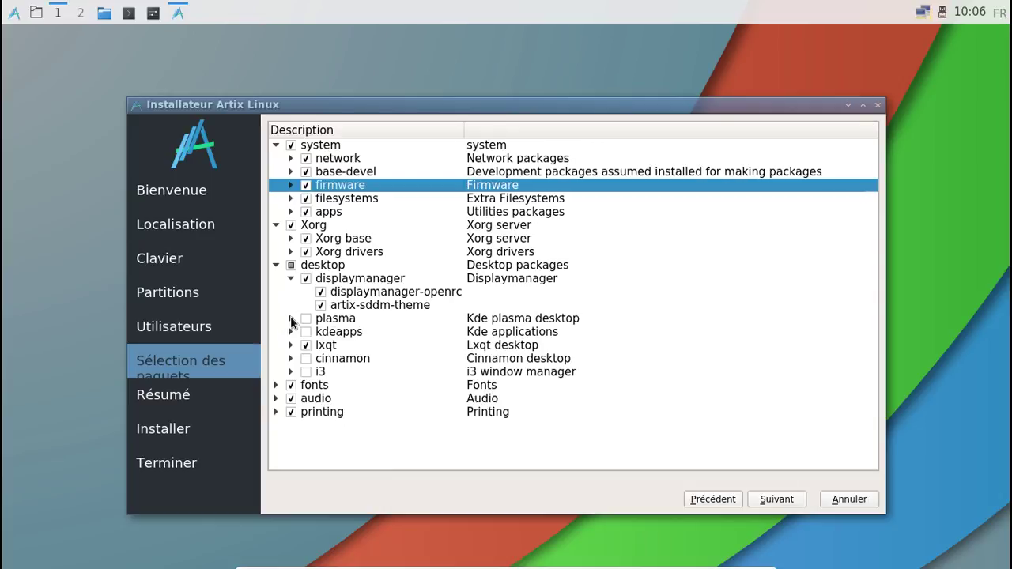
left_click(289, 358)
left_click(289, 357)
left_click(290, 371)
left_click(291, 373)
left_click(779, 500)
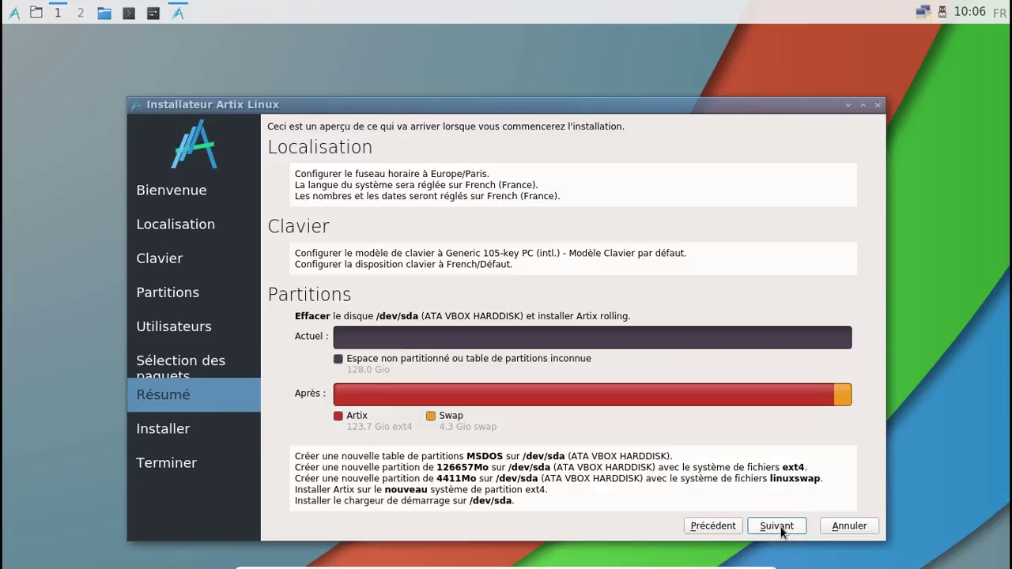
Step: Confirm the Résumé page to begin installing Artix onto /dev/sda
left_click(779, 527)
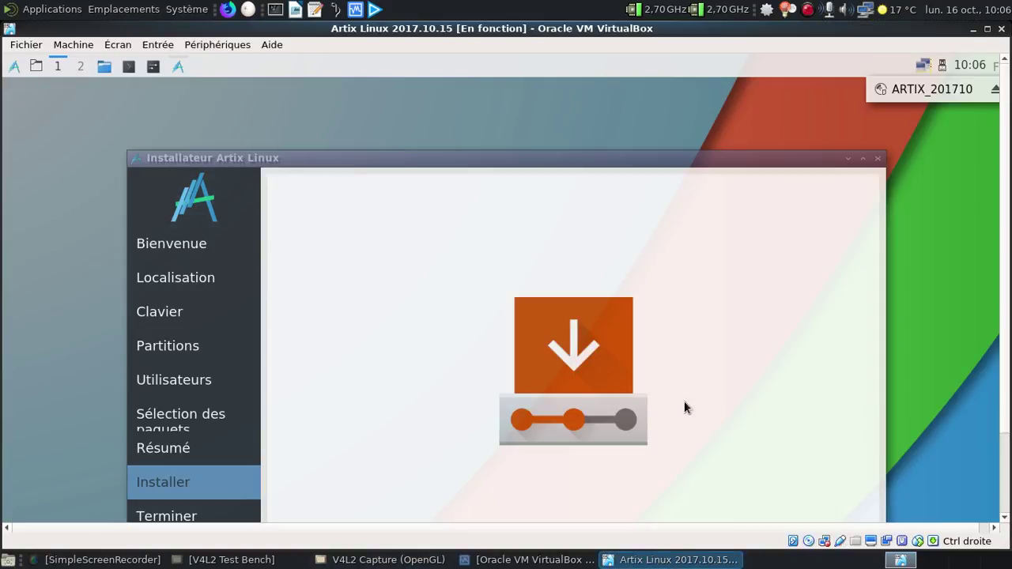
Step: Exit full-screen and drag the Artix VM window right while the installer fails with an error
key("alt+F10")
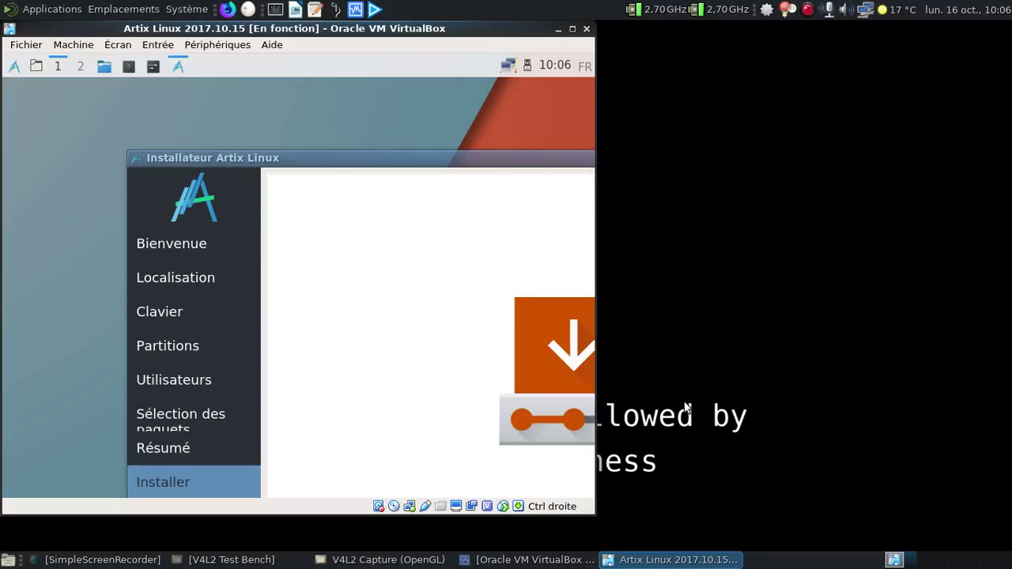
left_click_drag(262, 32, 547, 48)
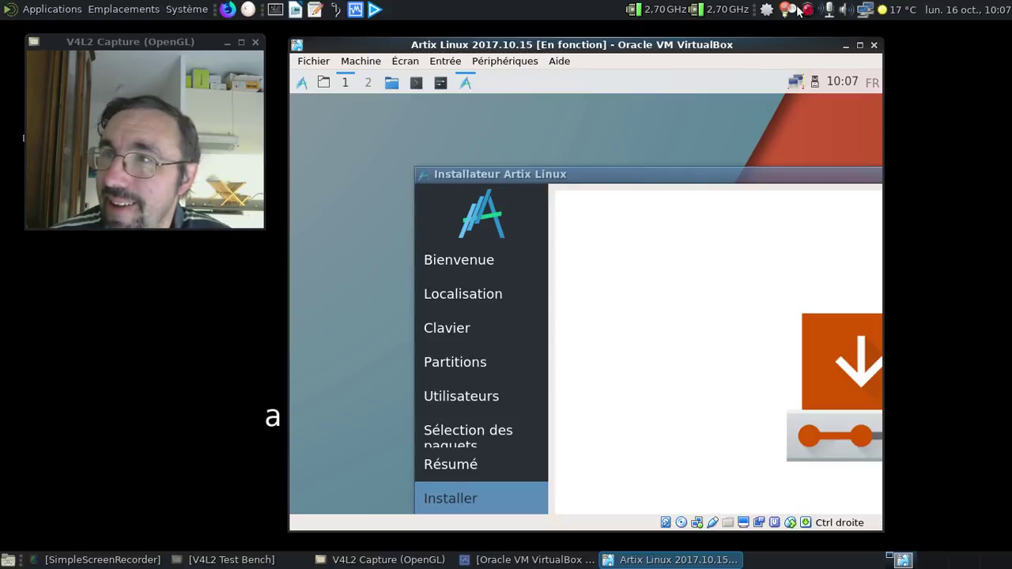
left_click(806, 10)
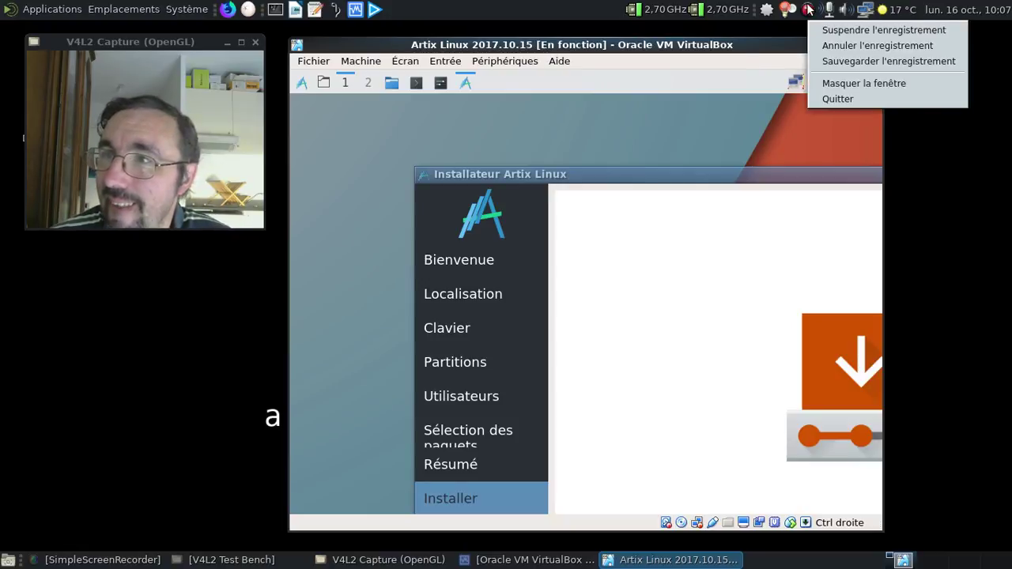
left_click(827, 24)
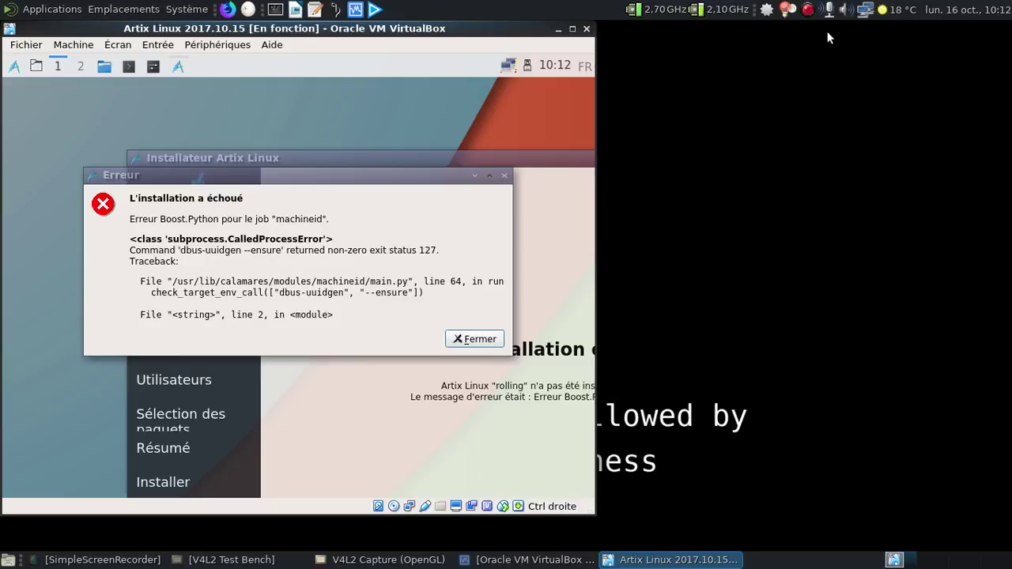
left_click_drag(429, 28, 695, 41)
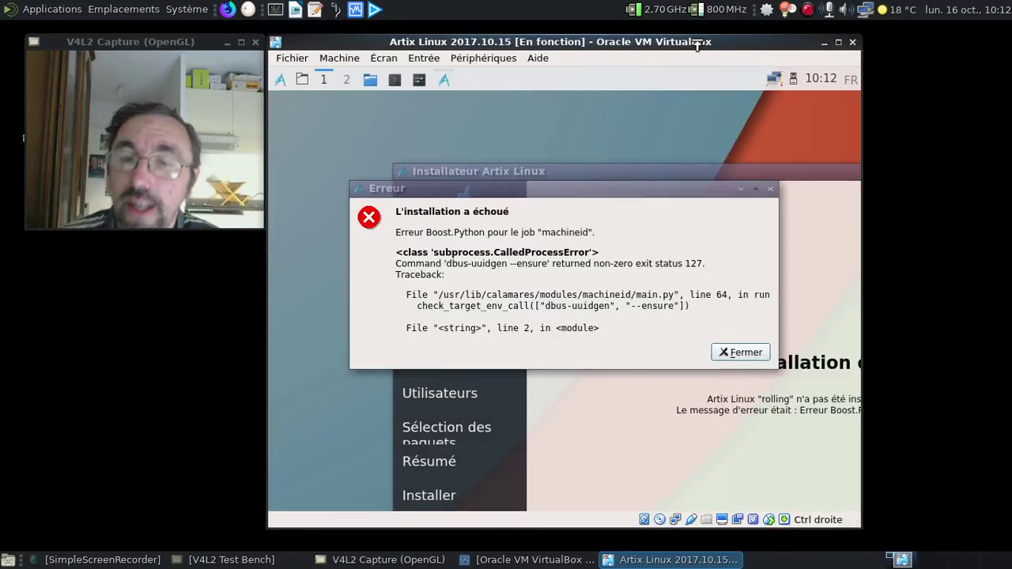